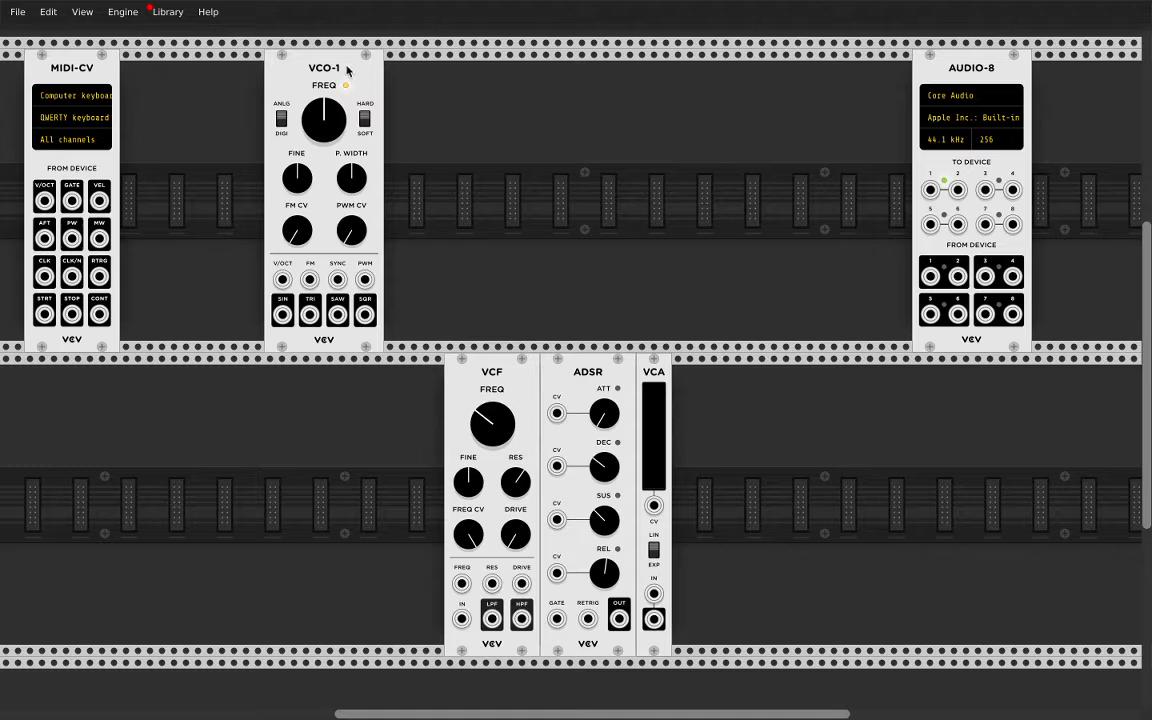
# Step: Shift VCO-1 slightly toward MIDI-CV and briefly patch its square output directly into AUDIO-8 input 1, unplugging the cable after listening
pyautogui.moveTo(313, 66); pyautogui.dragTo(300, 68)
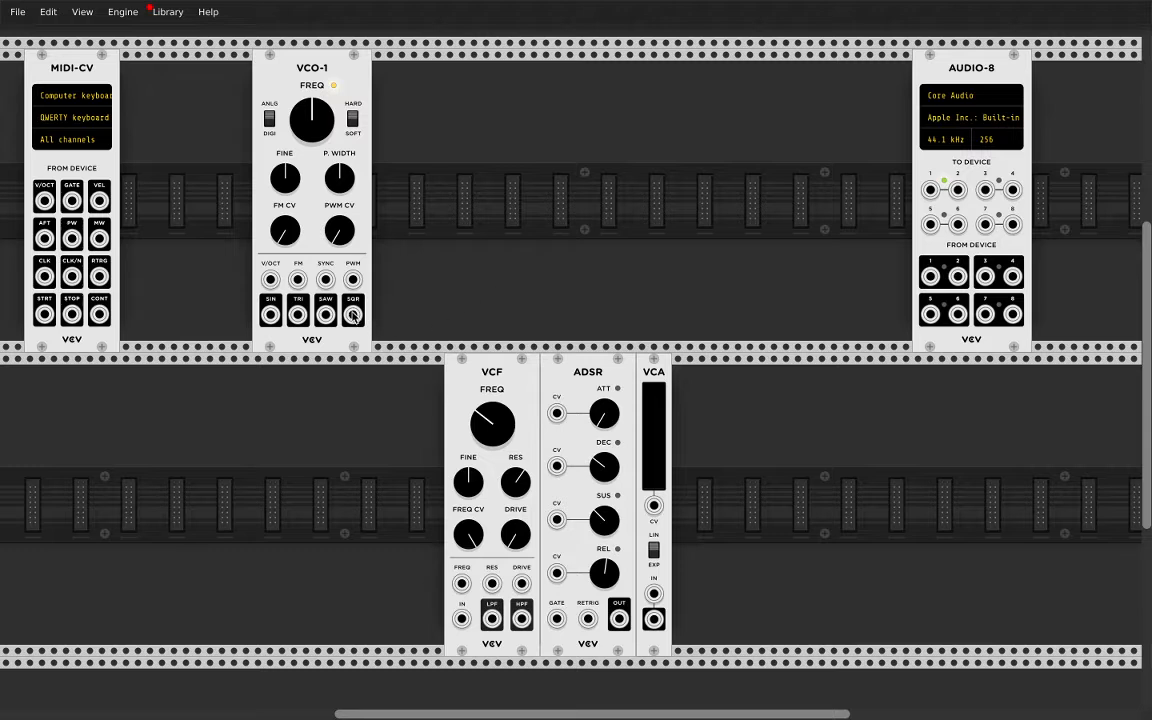
pyautogui.moveTo(353, 314); pyautogui.dragTo(927, 196)
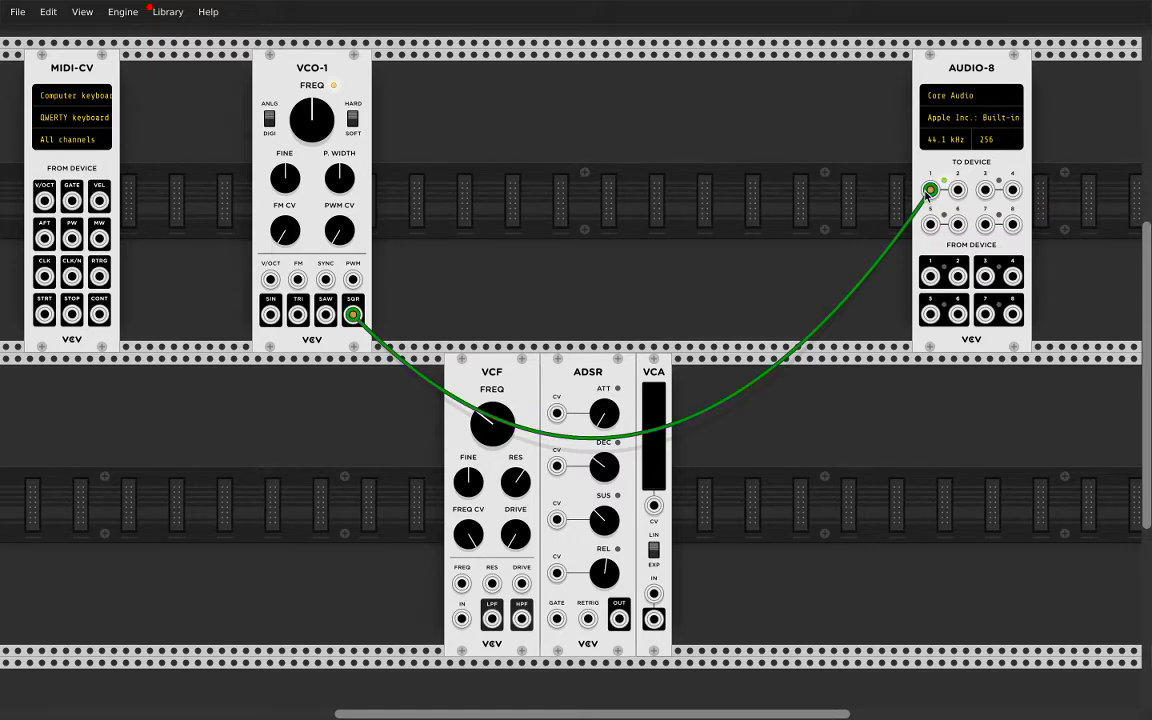
pyautogui.moveTo(928, 193); pyautogui.dragTo(813, 178)
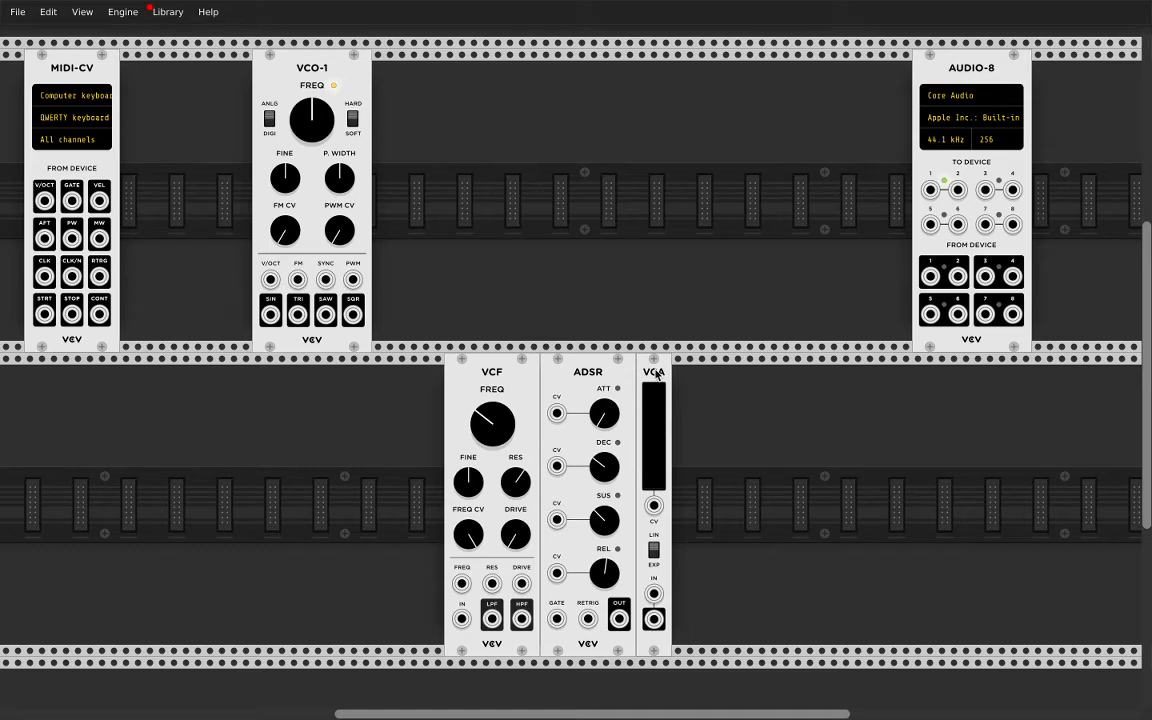
# Step: Place the VCA between VCO-1 and AUDIO-8, and patch the VCO-1 square output through it to device inputs 1 and 2
pyautogui.moveTo(656, 373); pyautogui.dragTo(692, 207)
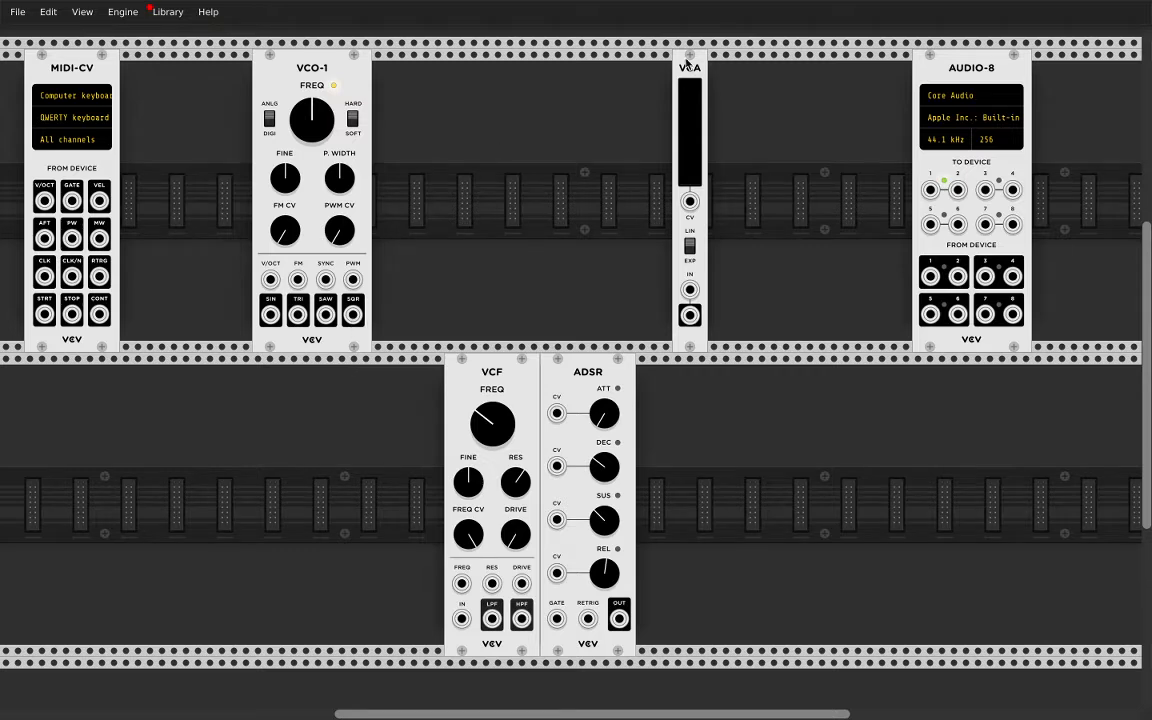
pyautogui.moveTo(353, 315); pyautogui.dragTo(690, 290)
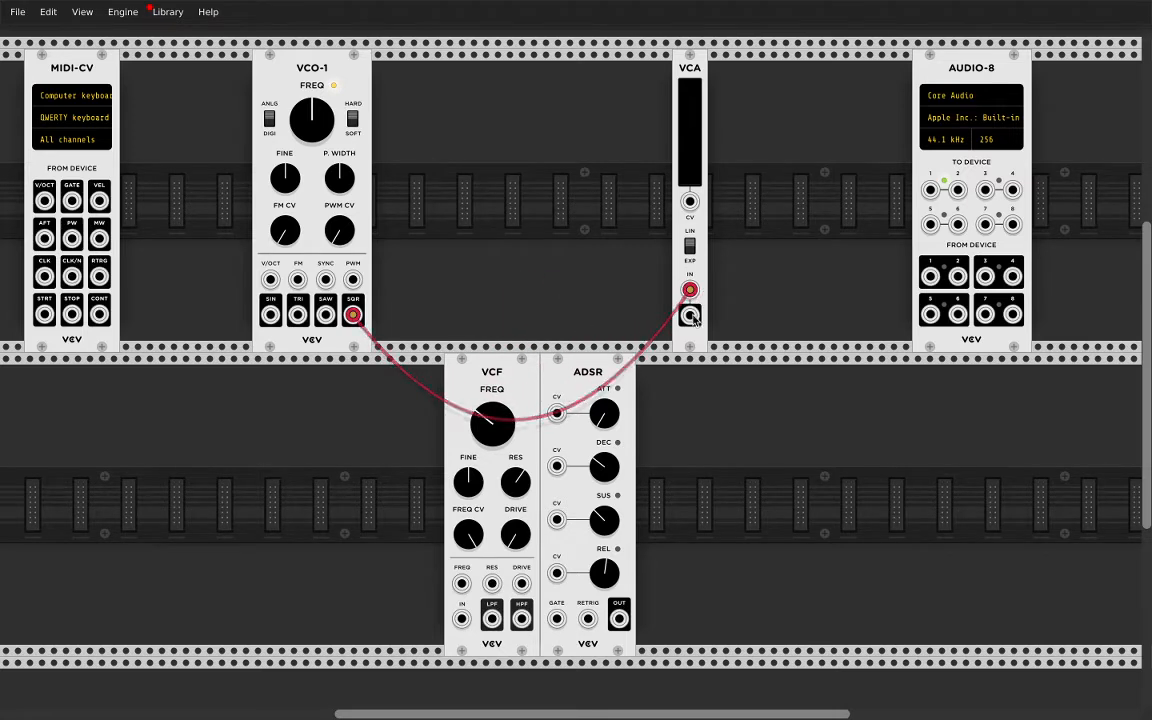
pyautogui.moveTo(694, 322); pyautogui.dragTo(930, 190)
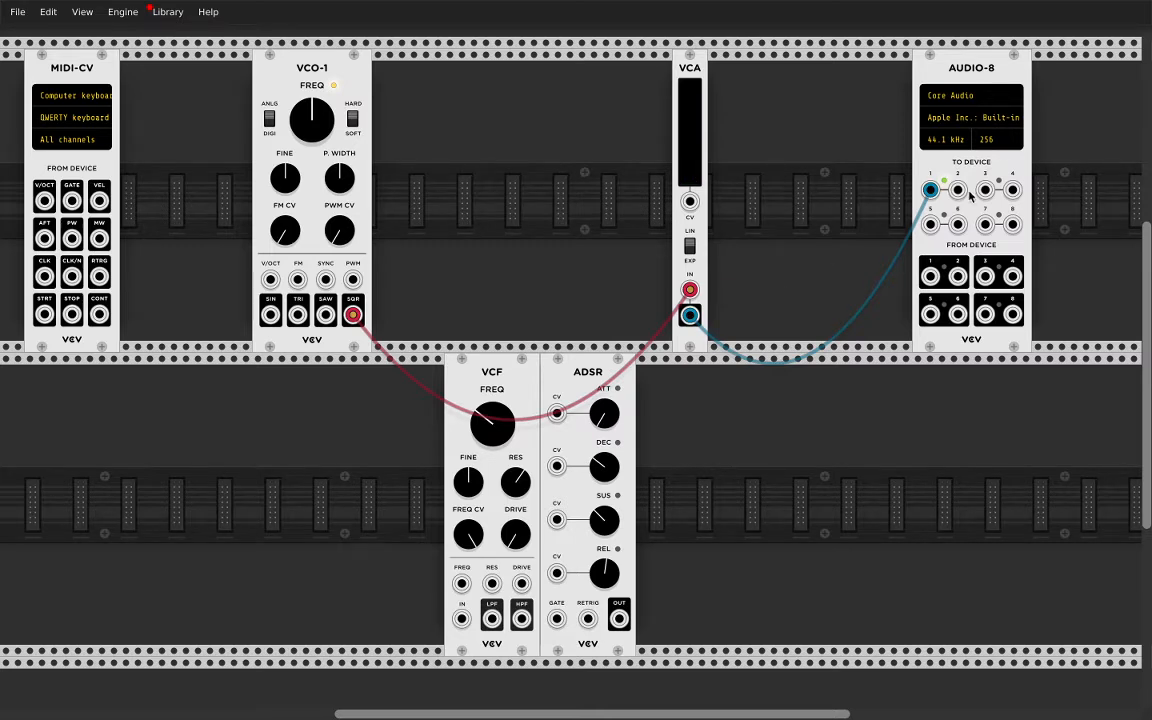
pyautogui.moveTo(957, 190); pyautogui.dragTo(690, 316)
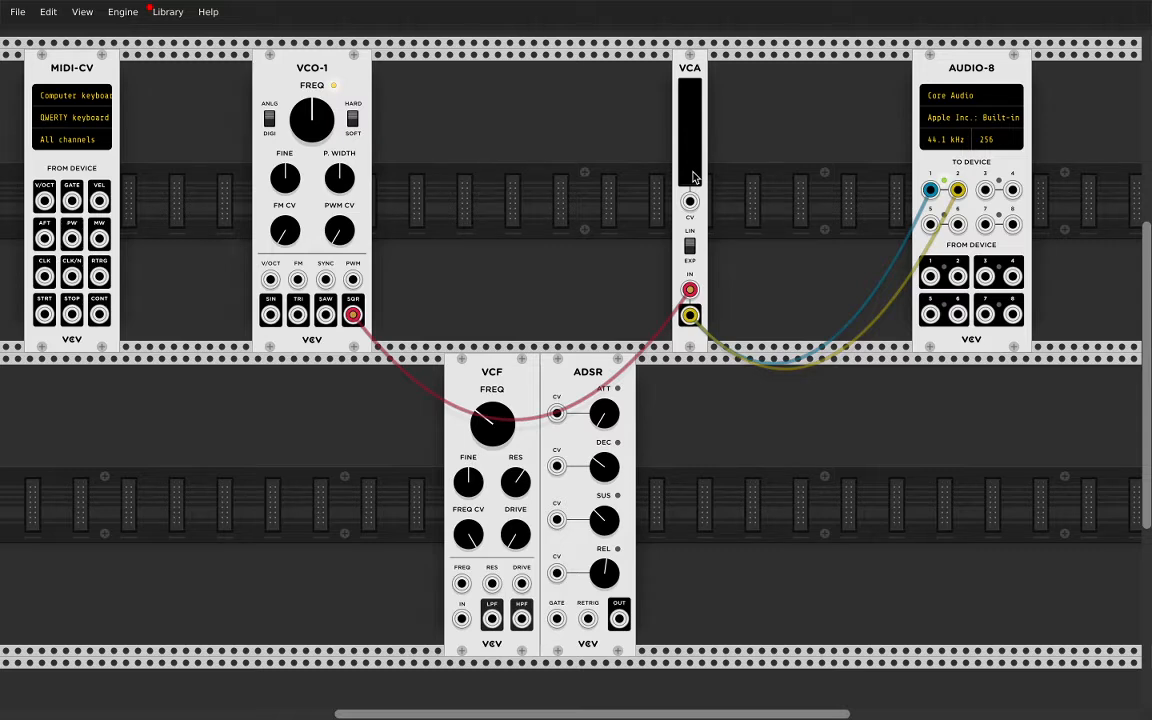
# Step: Try out the VCA level and lower the VCO-1 FREQ knob to about eleven o'clock
pyautogui.moveTo(693, 177)
pyautogui.mouseDown()
pyautogui.moveTo(693, 122)
pyautogui.moveTo(693, 160)
pyautogui.mouseUp()
pyautogui.moveTo(314, 112)
pyautogui.mouseDown()
pyautogui.moveTo(314, 130)
pyautogui.moveTo(314, 112)
pyautogui.mouseUp()
pyautogui.moveTo(315, 121); pyautogui.dragTo(315, 133)
pyautogui.moveTo(317, 127); pyautogui.dragTo(318, 123)
# Step: Move MIDI-CV away from VCO-1, and patch its V/OCT output to VCO-1 V/OCT and its GATE output to VCA CV
pyautogui.moveTo(72, 60); pyautogui.dragTo(57, 66)
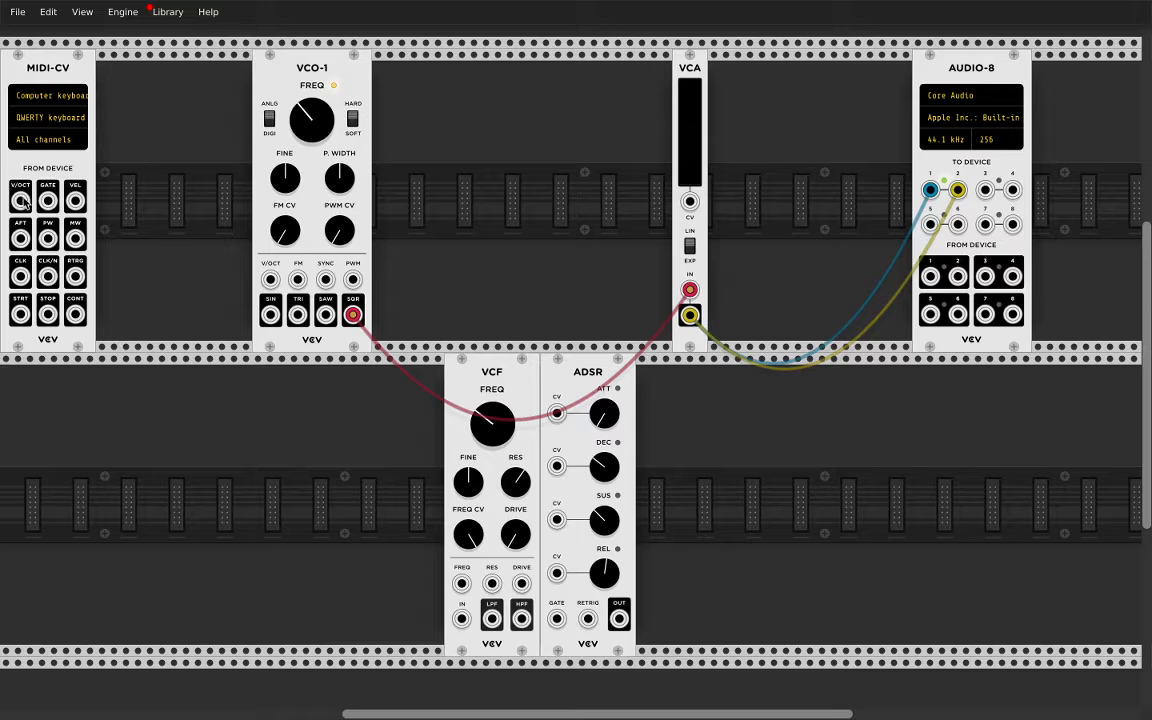
pyautogui.moveTo(20, 198); pyautogui.dragTo(269, 282)
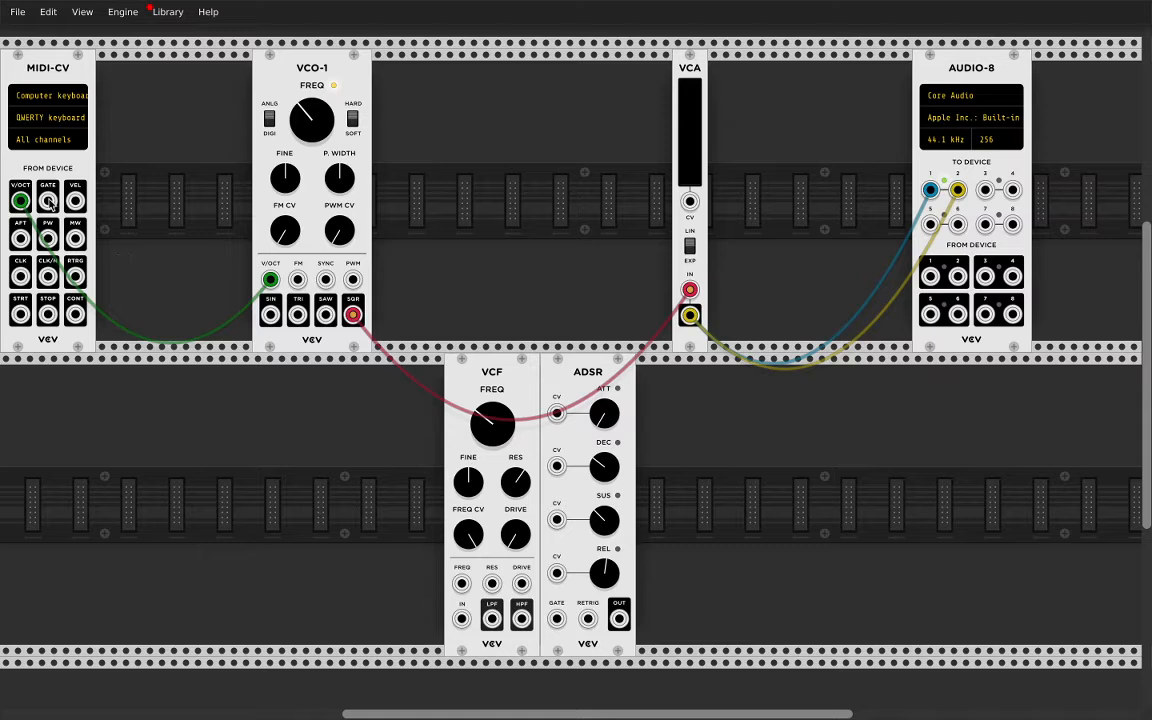
pyautogui.moveTo(48, 200); pyautogui.dragTo(167, 231)
pyautogui.moveTo(48, 203); pyautogui.dragTo(692, 206)
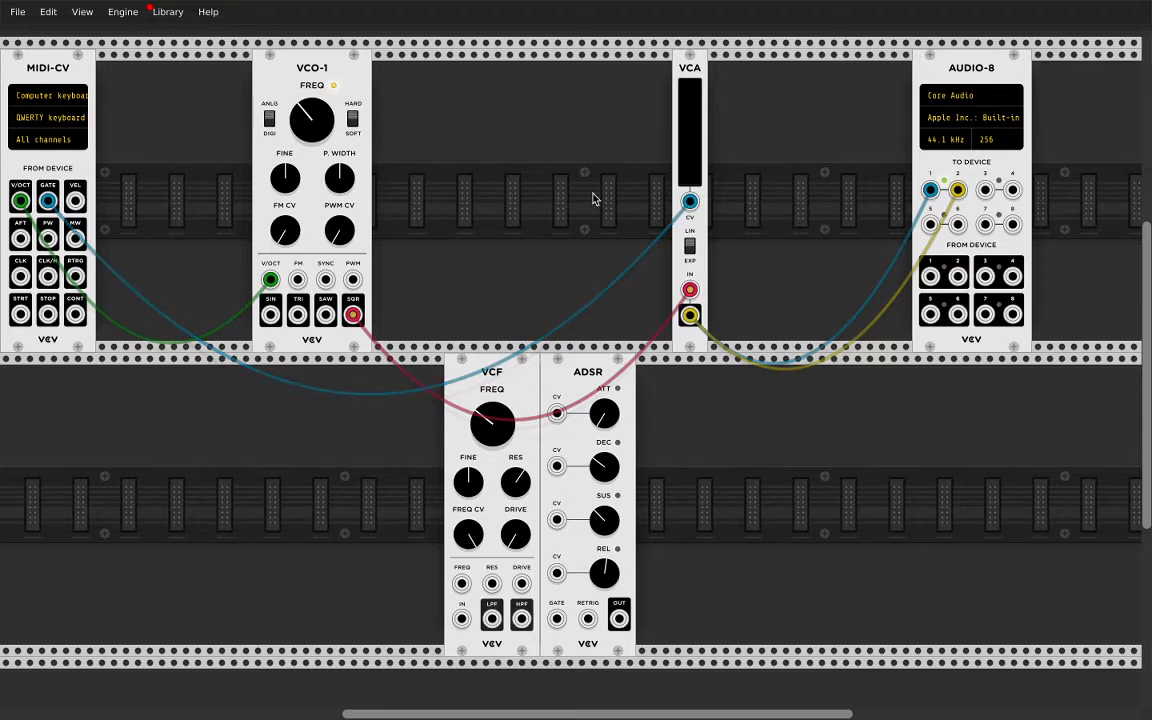
# Step: Set the VCA level to about half and play repeated keyboard notes to test the gate controlling the VCA
pyautogui.moveTo(690, 158); pyautogui.dragTo(690, 99)
pyautogui.press('z')
pyautogui.press('z')
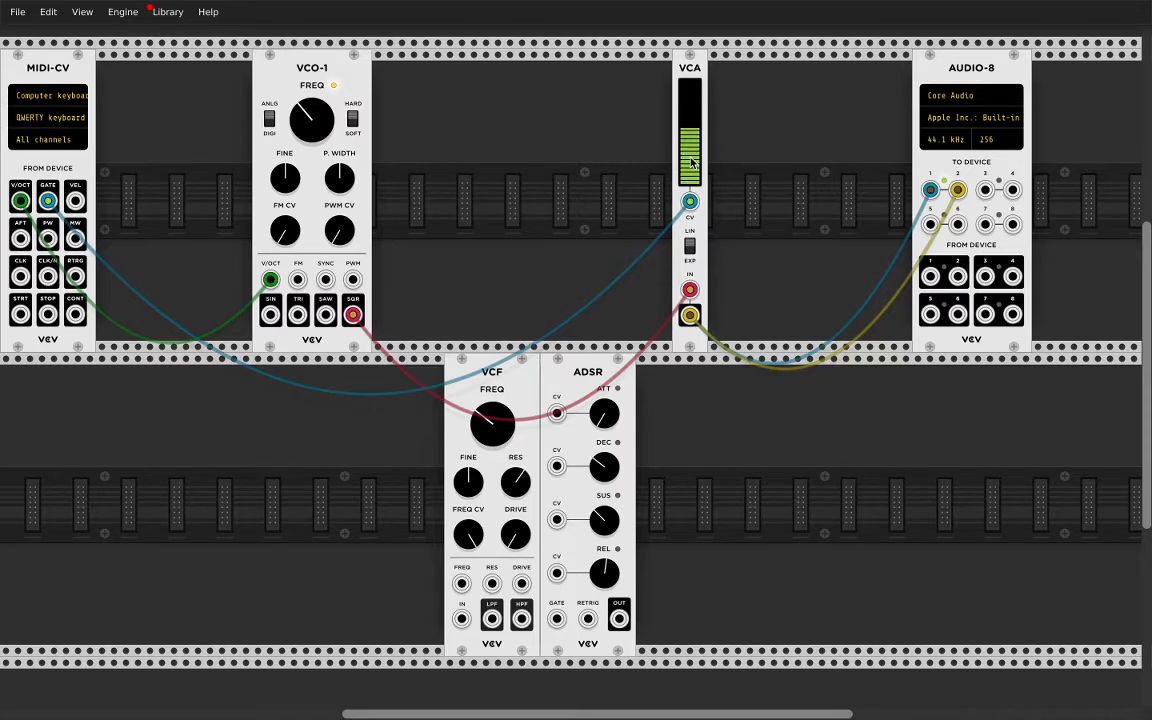
pyautogui.press('z')
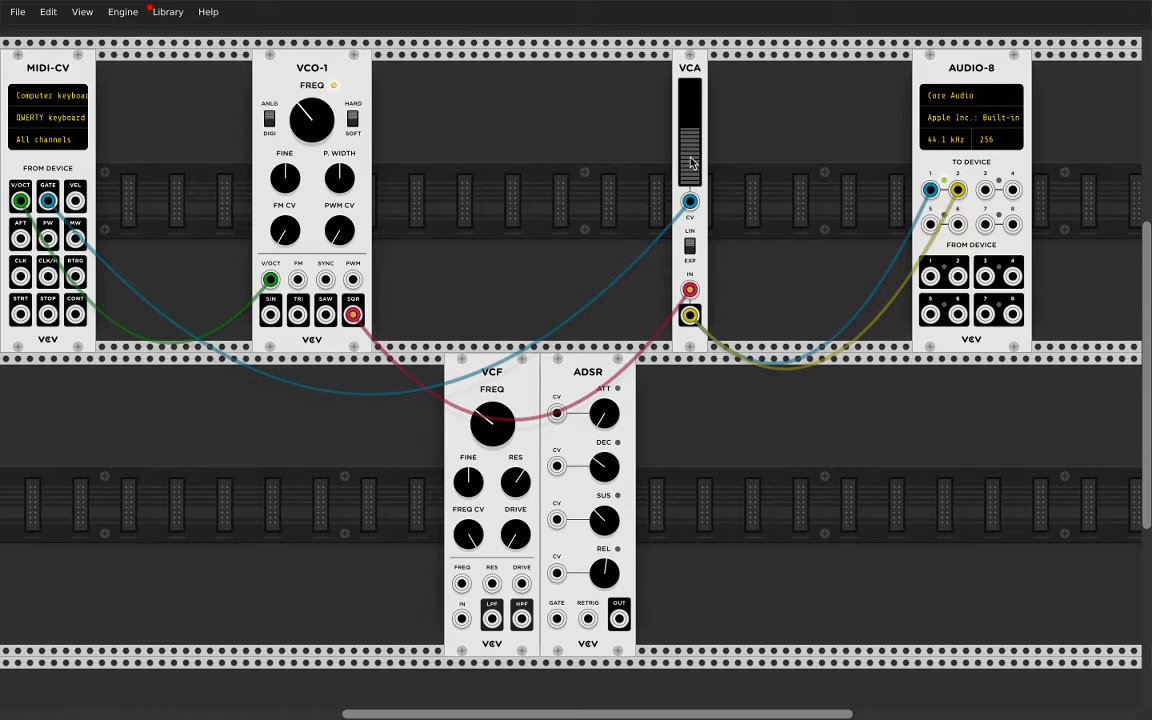
pyautogui.press('z')
pyautogui.press('z')
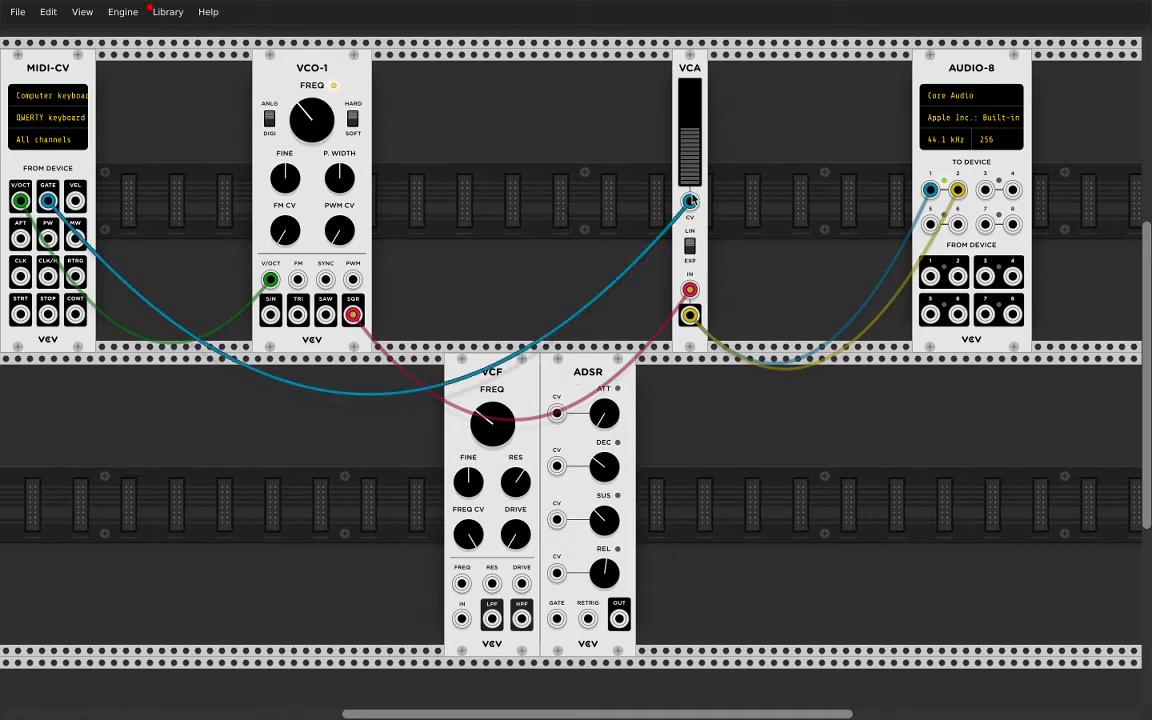
pyautogui.moveTo(690, 202)
pyautogui.mouseDown()
pyautogui.moveTo(679, 206)
pyautogui.moveTo(688, 203)
pyautogui.mouseUp()
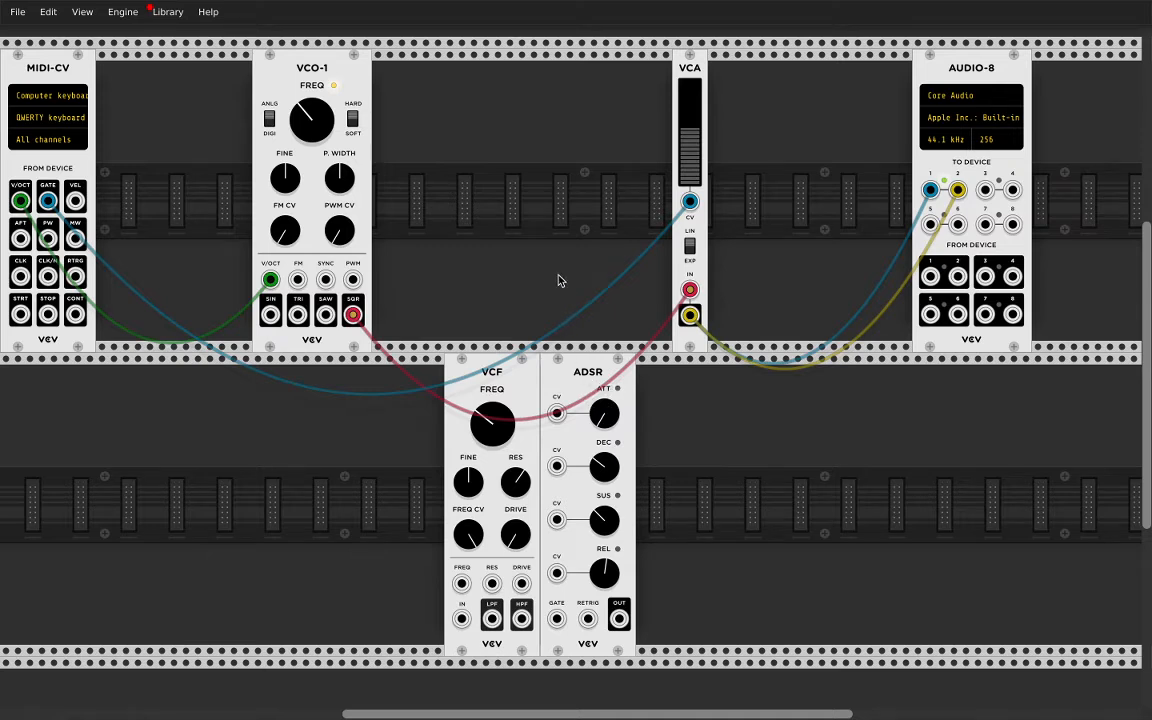
# Step: Place the ADSR between VCO-1 and the VCA with the VCF out of the way, and route the MIDI gate through the ADSR into VCA CV
pyautogui.moveTo(579, 374); pyautogui.dragTo(465, 127)
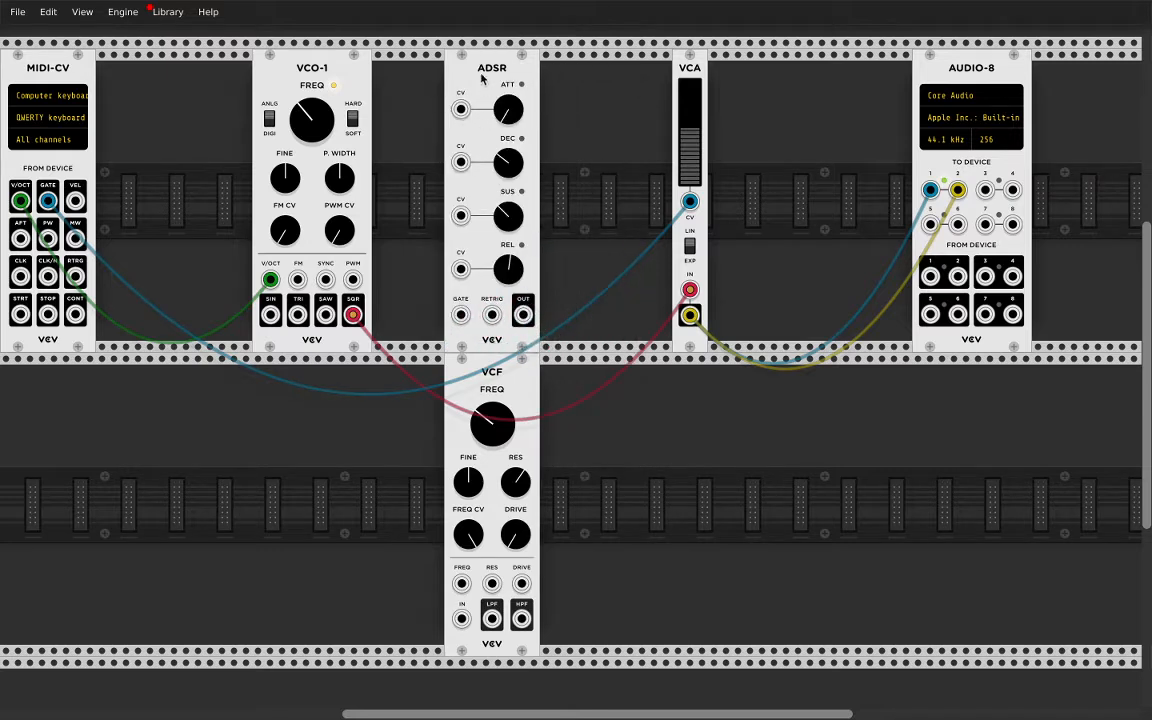
pyautogui.moveTo(513, 369); pyautogui.dragTo(885, 375)
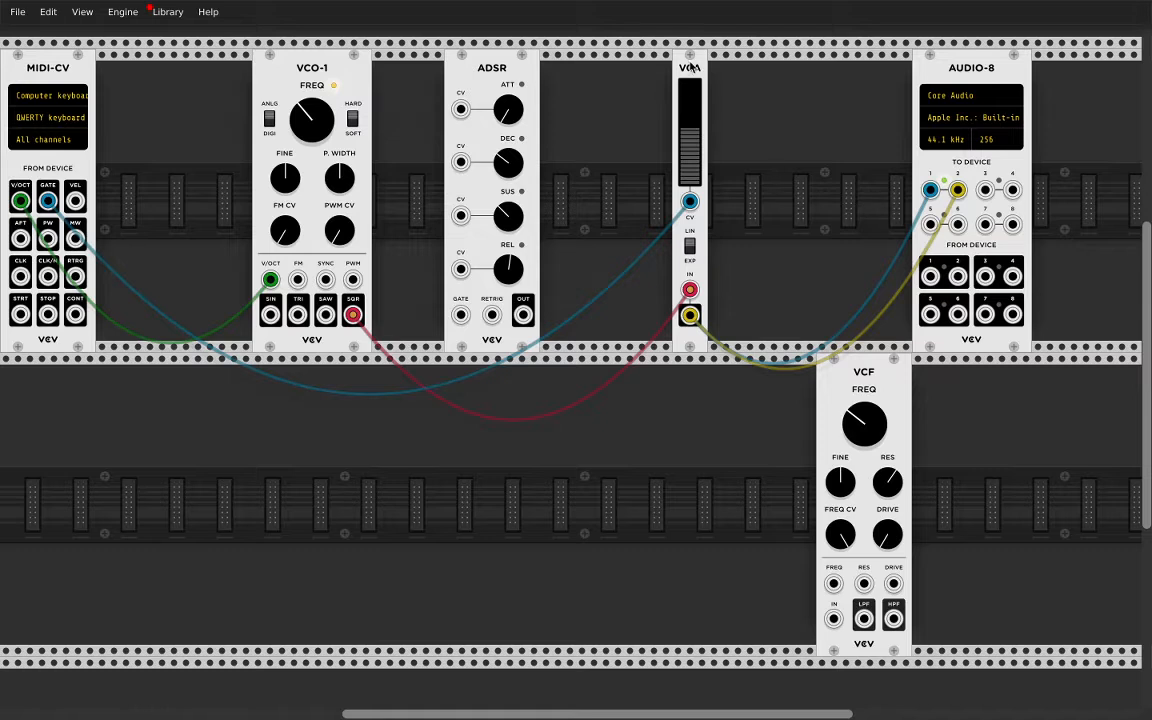
pyautogui.moveTo(690, 200); pyautogui.dragTo(466, 317)
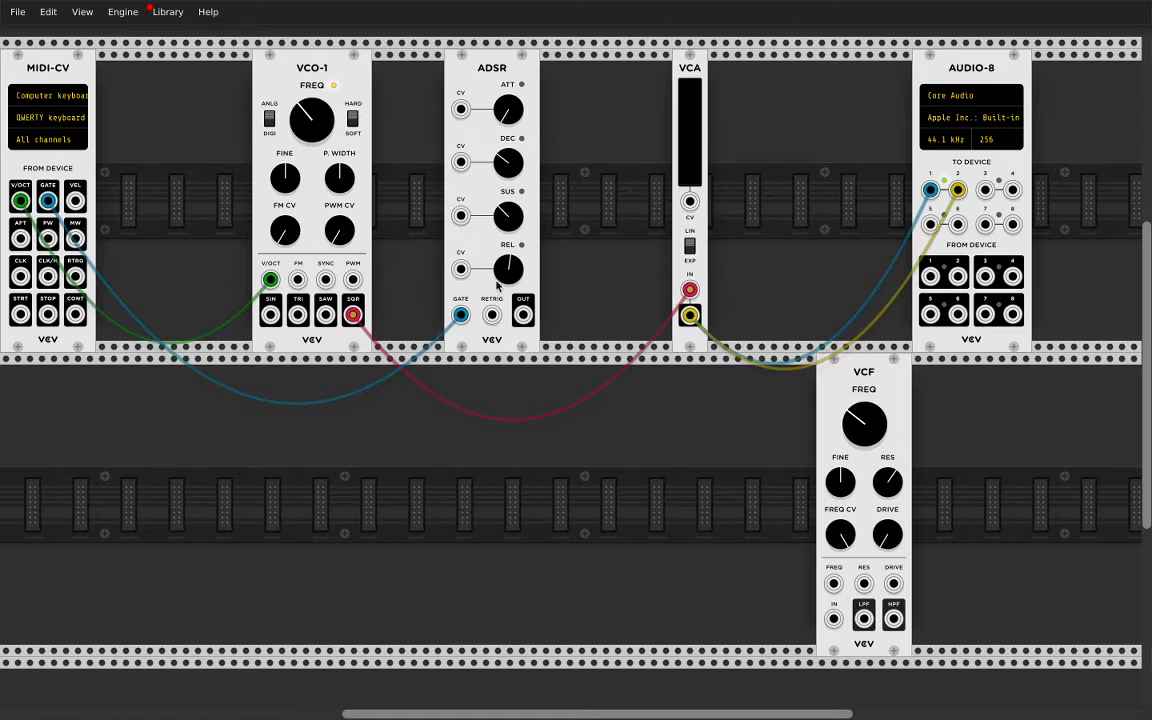
pyautogui.moveTo(523, 314); pyautogui.dragTo(693, 204)
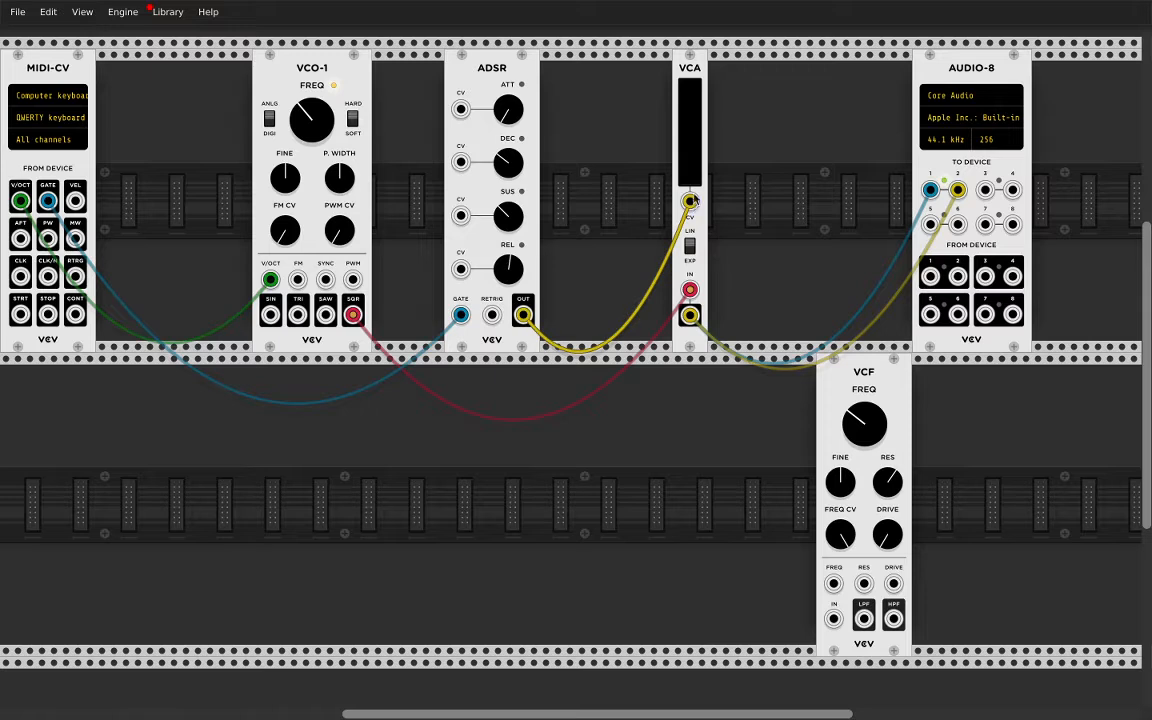
# Step: Play test notes while trying different ADSR attack times, lengthening the decay, and setting the VCA level to a little over half
pyautogui.press('z')
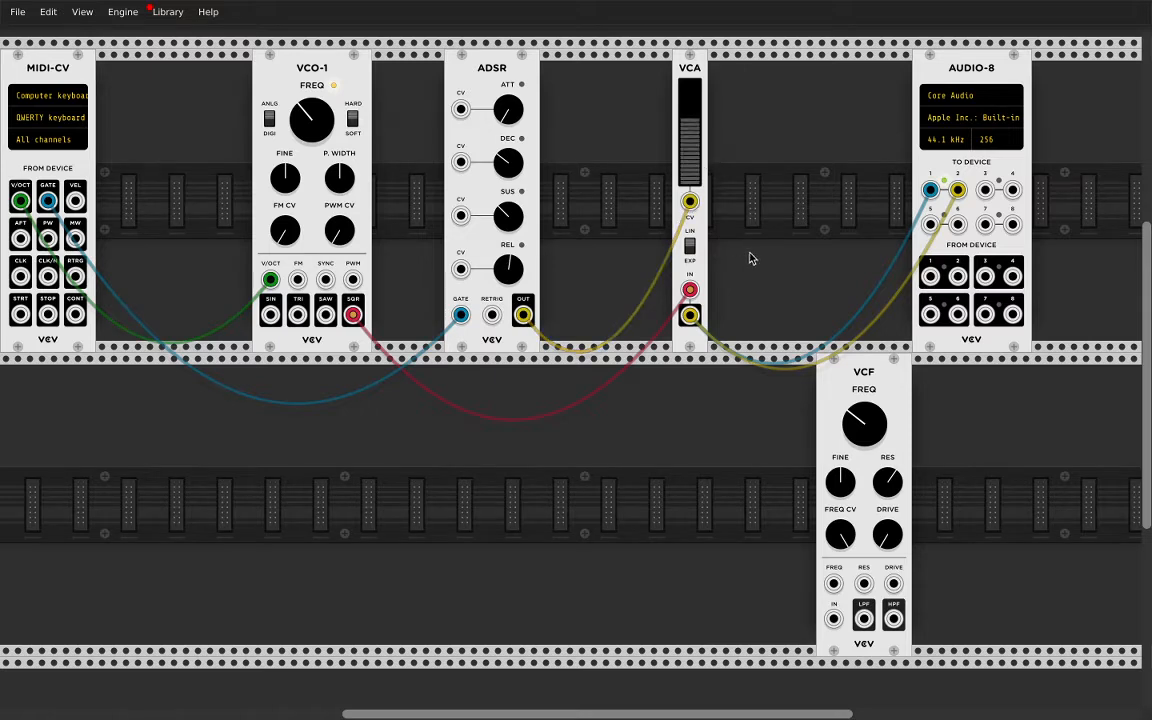
pyautogui.press('z')
pyautogui.press('z')
pyautogui.press('z')
pyautogui.press('z')
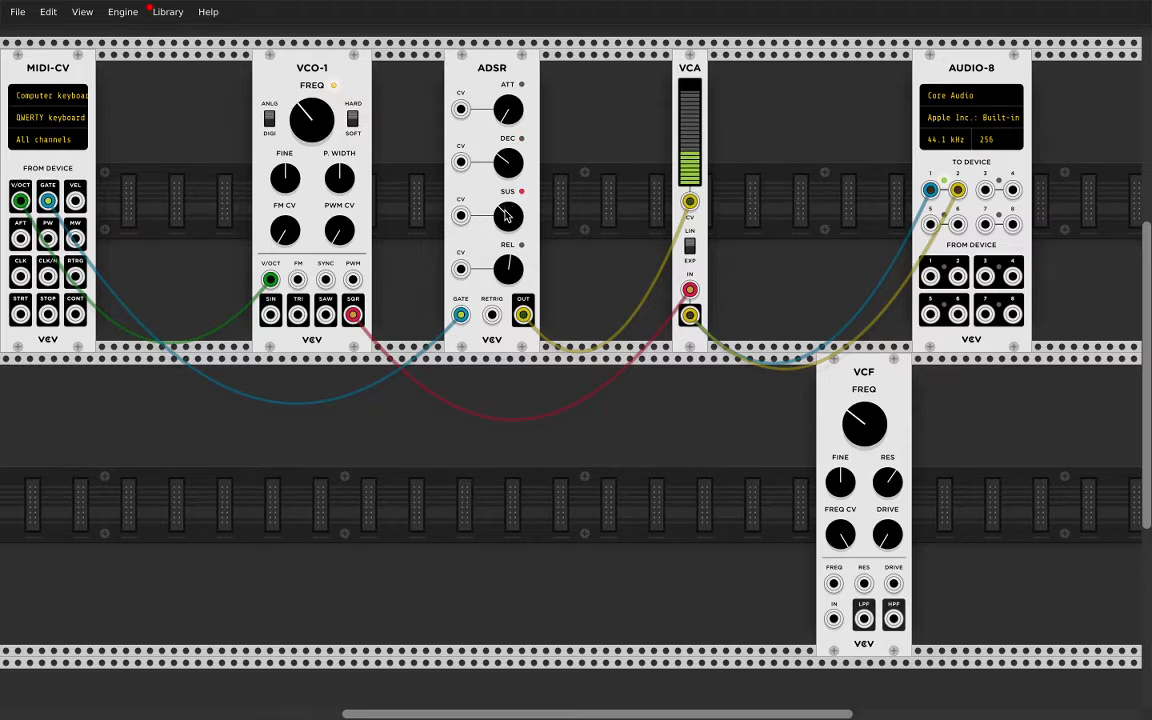
pyautogui.press('z')
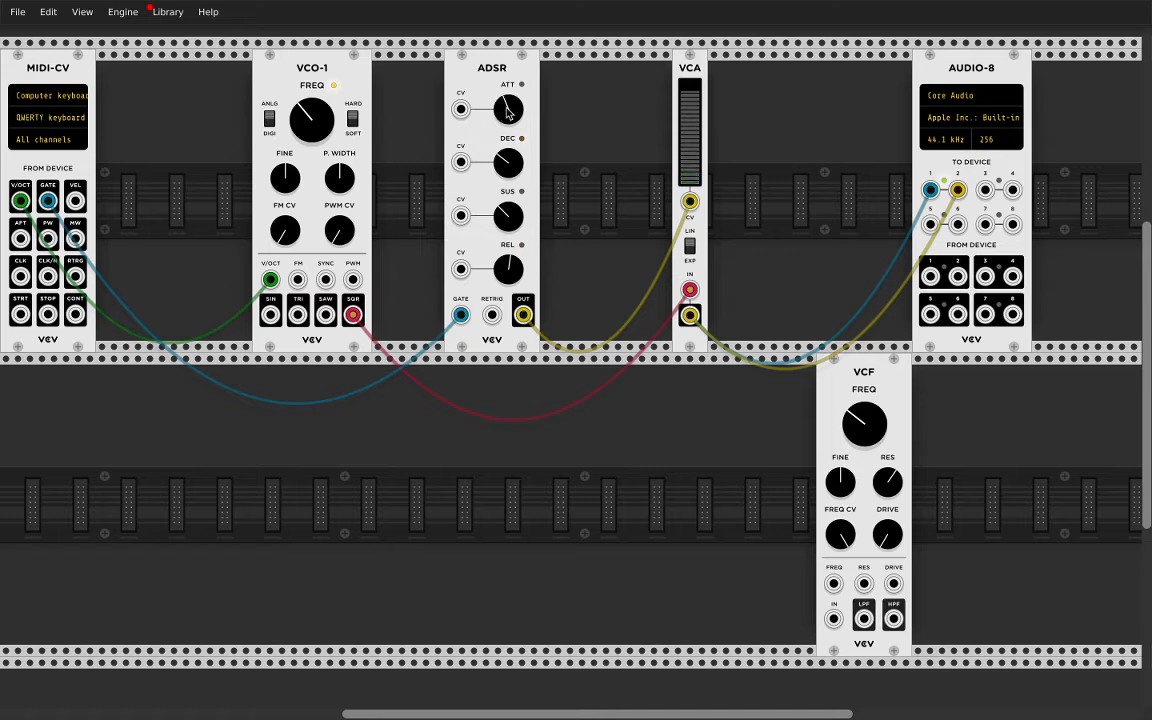
pyautogui.press('z')
pyautogui.press('z')
pyautogui.press('z')
pyautogui.moveTo(690, 157); pyautogui.dragTo(690, 172)
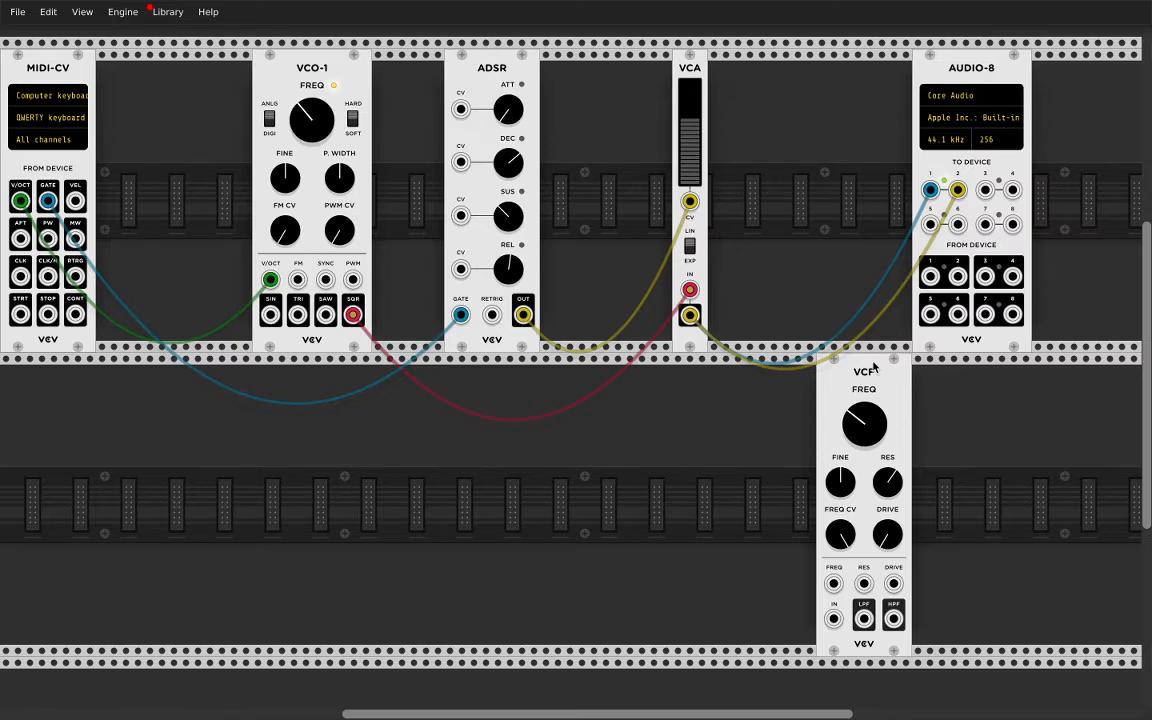
# Step: Rearrange the upper row so the VCF follows VCO-1, with the ADSR and the VCA placed just before AUDIO-8
pyautogui.moveTo(862, 372); pyautogui.dragTo(622, 62)
pyautogui.moveTo(649, 172); pyautogui.dragTo(606, 162)
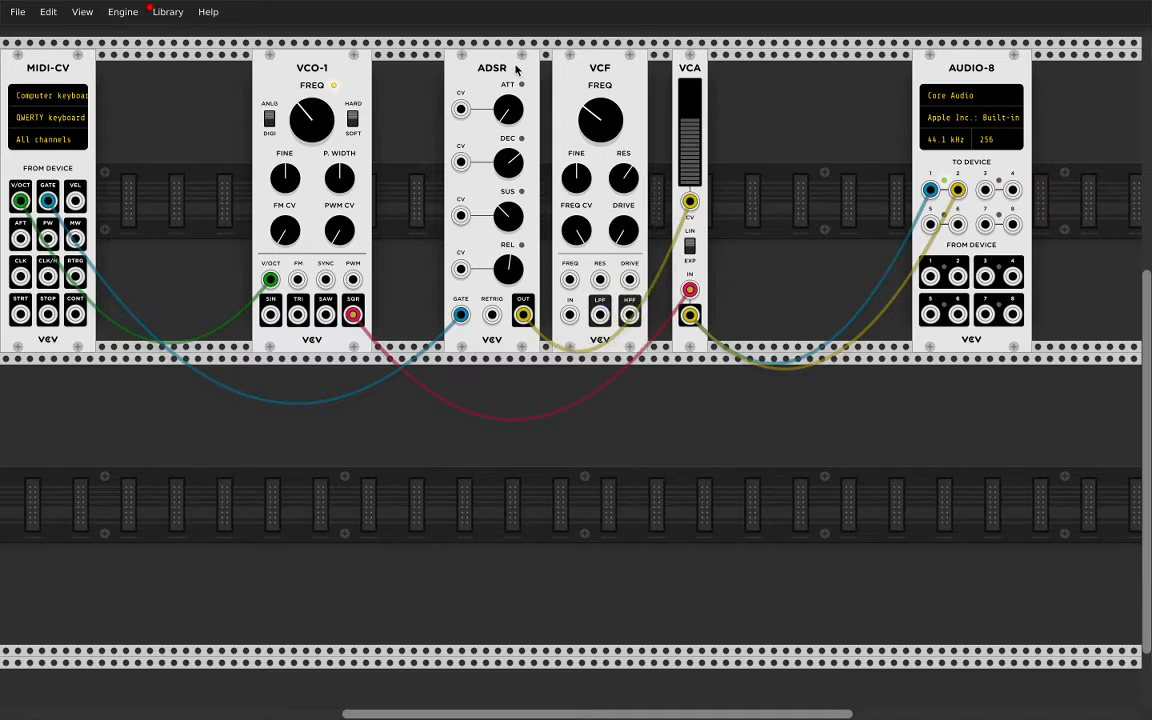
pyautogui.moveTo(697, 52); pyautogui.dragTo(877, 52)
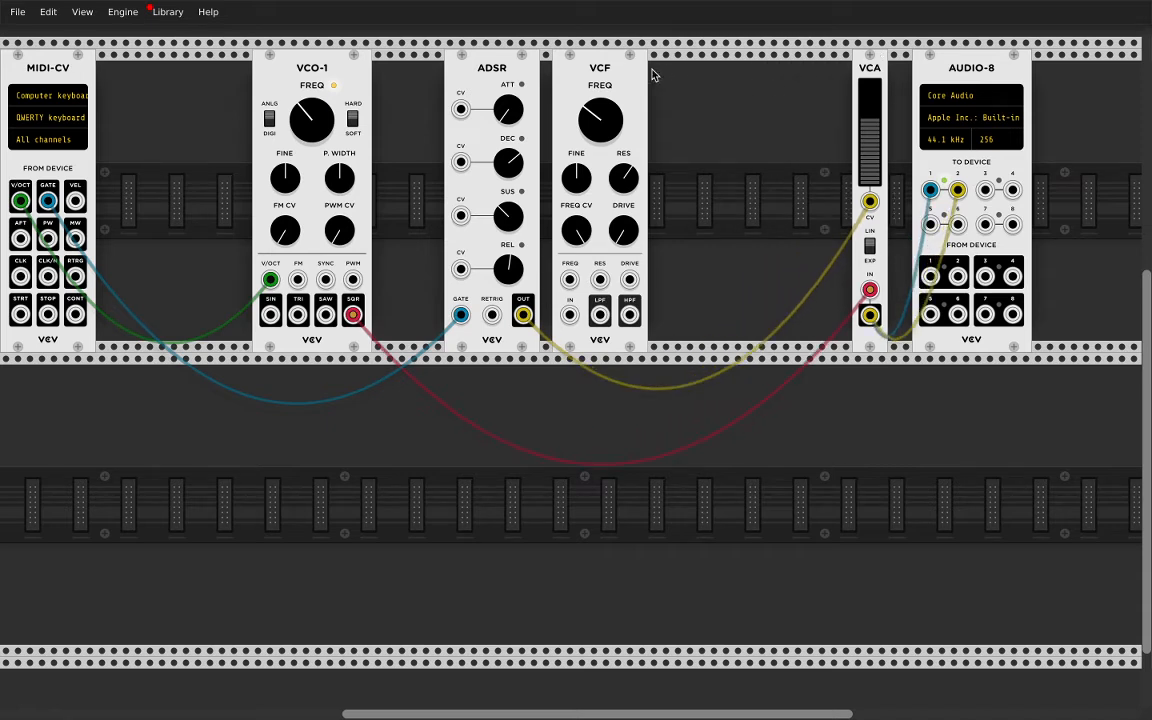
pyautogui.moveTo(448, 72); pyautogui.dragTo(490, 62)
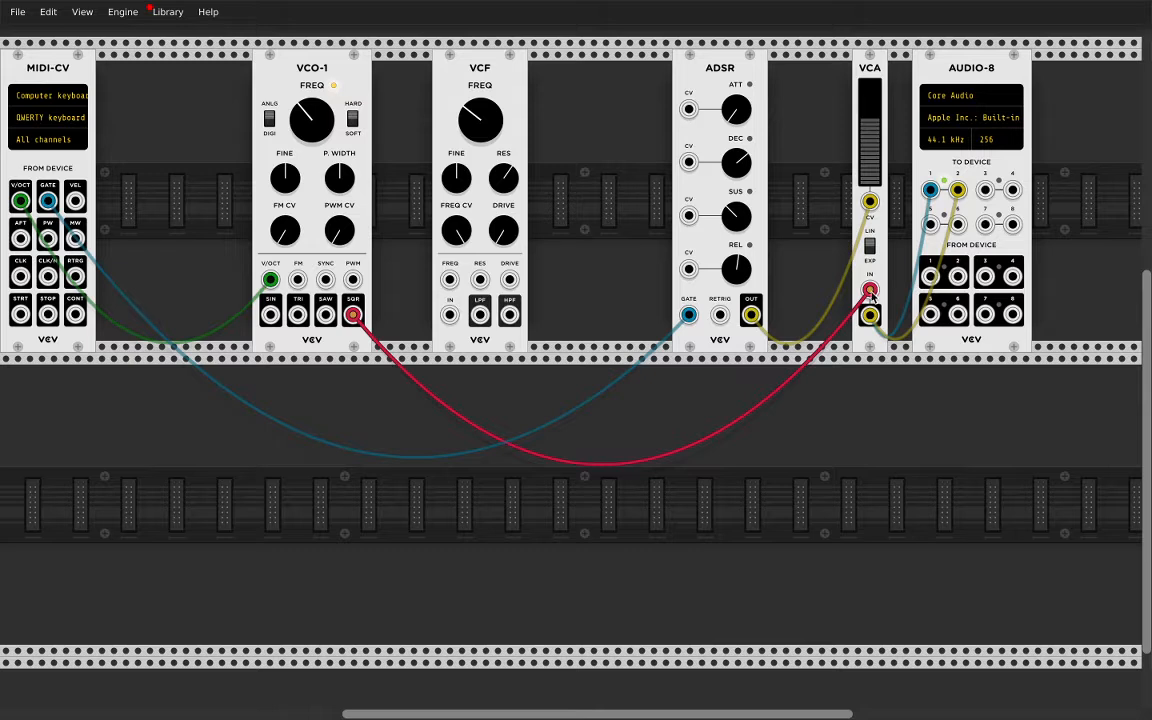
# Step: Reroute the VCO-1 square output into the VCF IN jack and patch the VCF LPF output into VCA IN, raising the VCA level slightly
pyautogui.moveTo(870, 290); pyautogui.dragTo(449, 287)
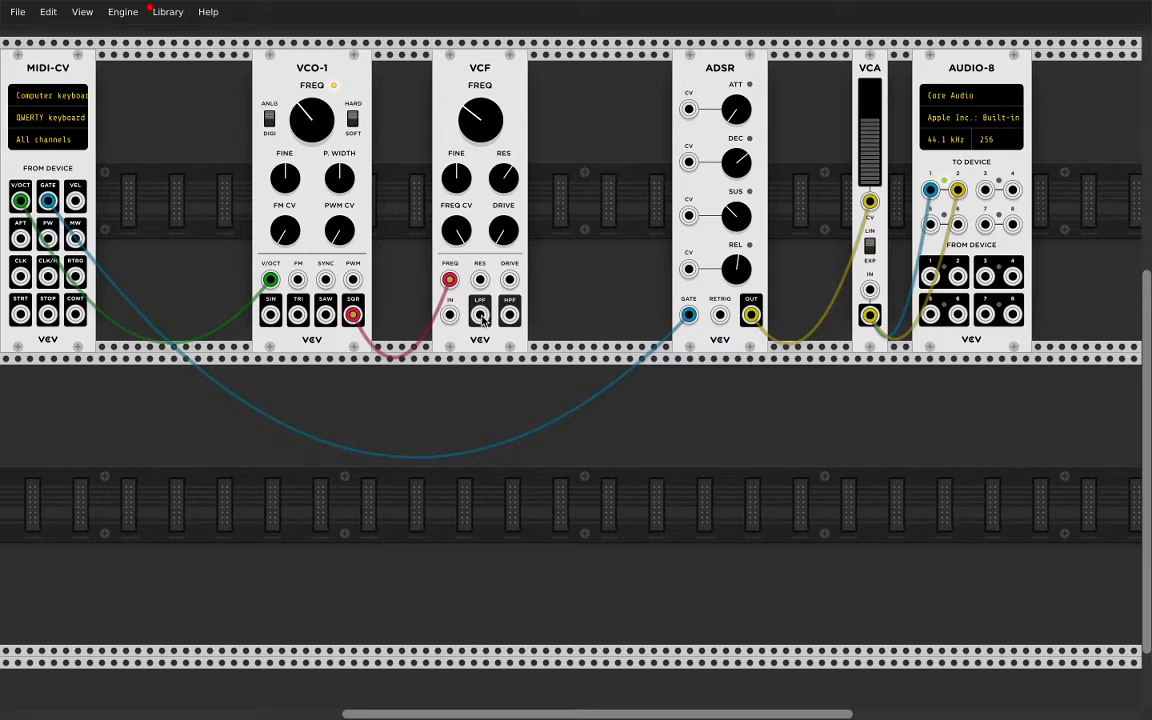
pyautogui.moveTo(482, 318); pyautogui.dragTo(870, 289)
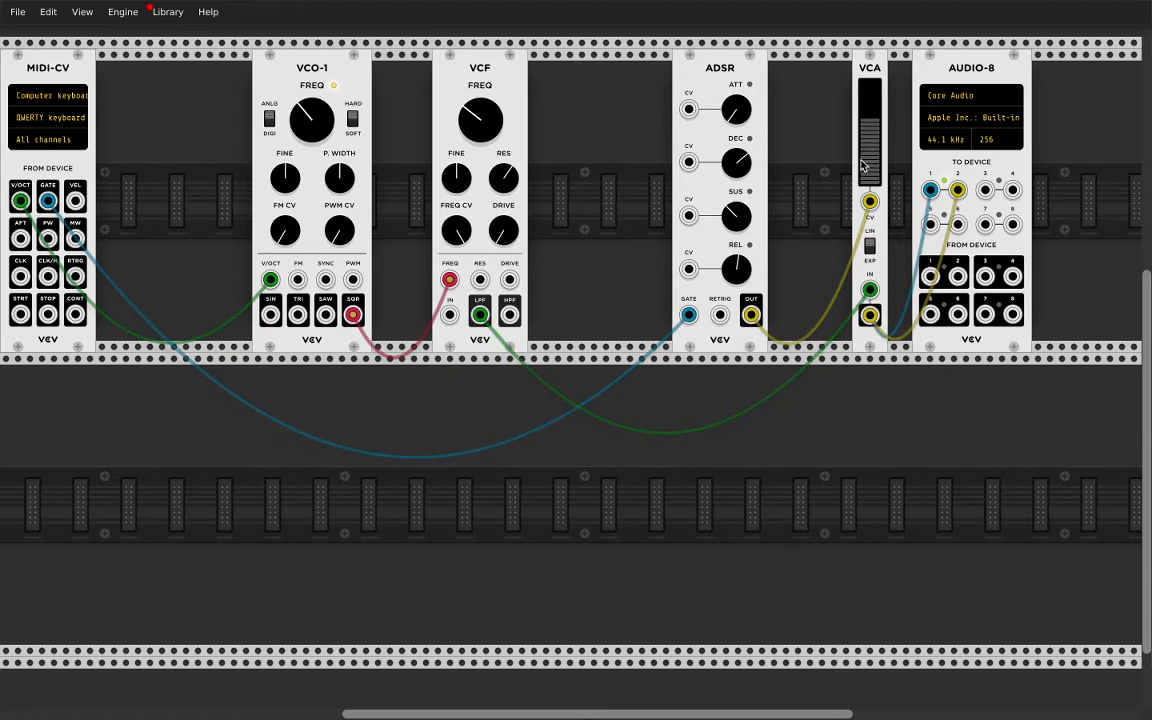
pyautogui.press('q')
pyautogui.moveTo(876, 164); pyautogui.dragTo(876, 153)
pyautogui.press('q')
pyautogui.moveTo(449, 279); pyautogui.dragTo(450, 316)
# Step: Play notes while raising the VCF FREQ knob to about three o'clock and the VCA level to full
pyautogui.press('q')
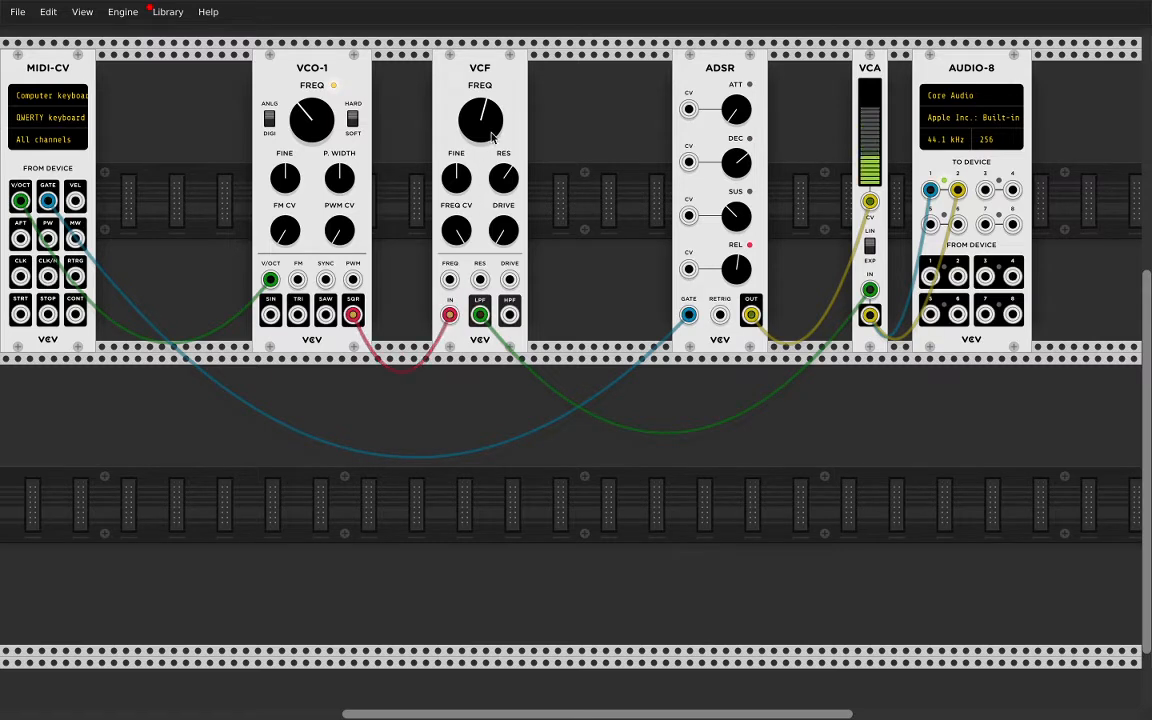
pyautogui.moveTo(485, 118); pyautogui.dragTo(485, 36)
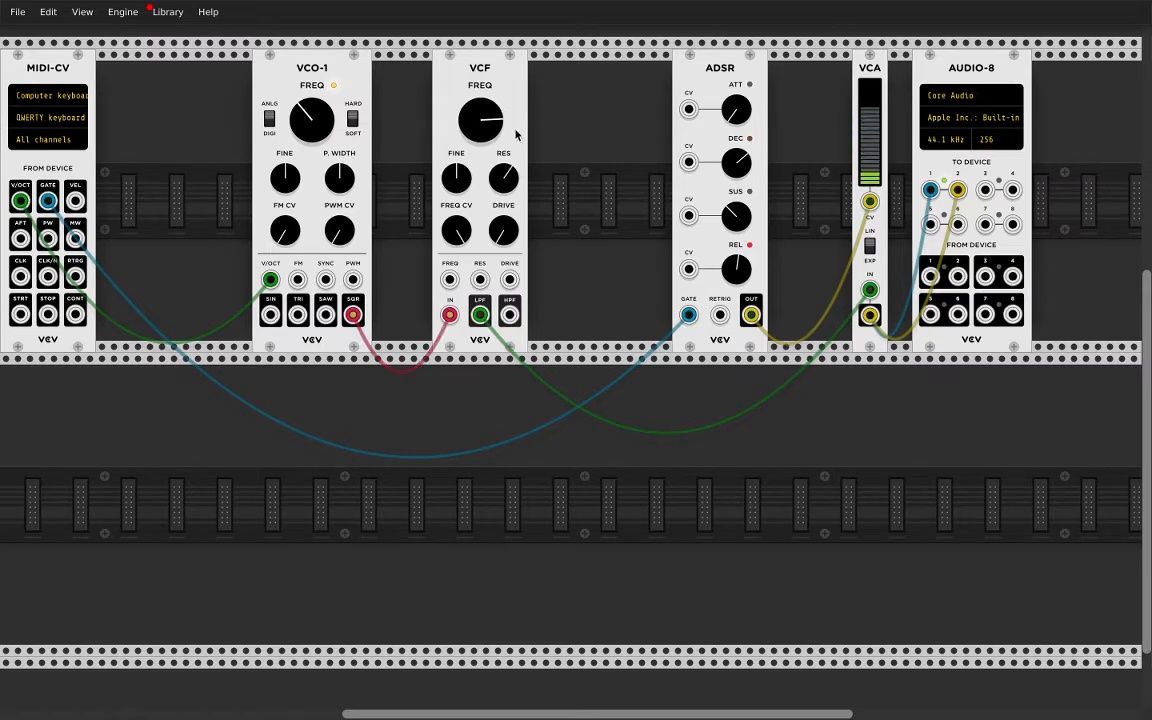
pyautogui.press('q')
pyautogui.press('q')
pyautogui.press('q')
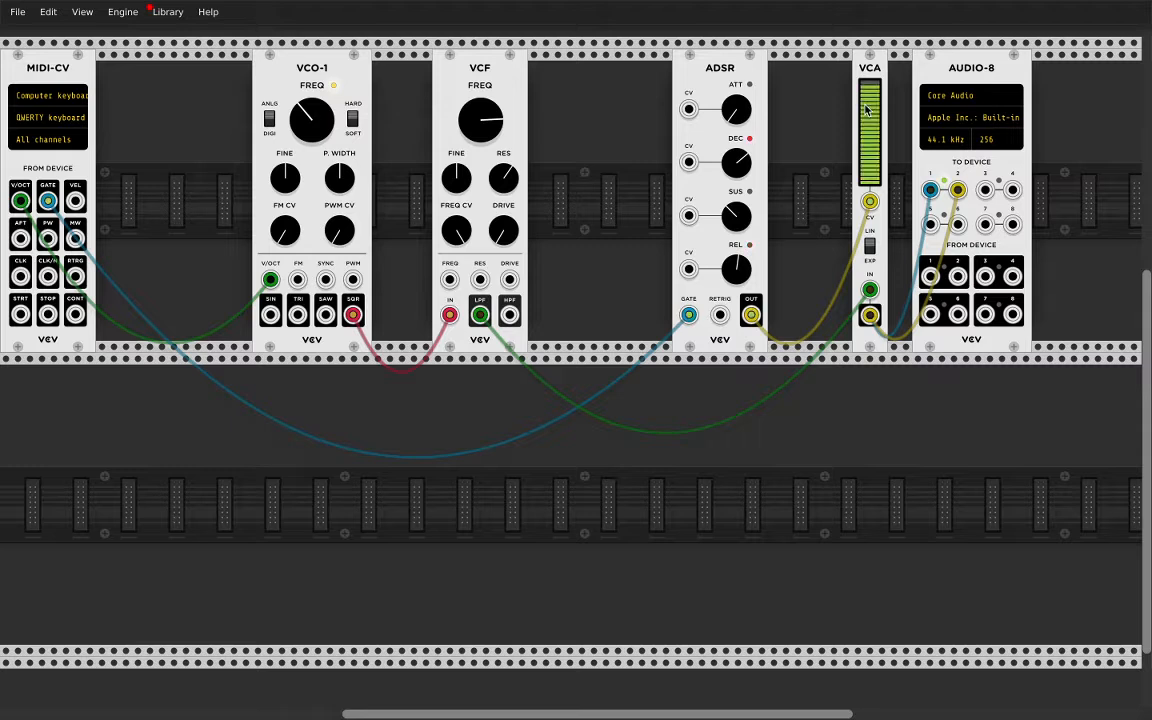
# Step: Play repeated notes while sweeping the VCF cutoff down and up, leaving FREQ at about three-quarters of its range
pyautogui.moveTo(474, 122); pyautogui.dragTo(474, 170)
pyautogui.press('q')
pyautogui.press('q')
pyautogui.press('q')
pyautogui.press('XF86AudioRaiseVolume')
pyautogui.press('q')
pyautogui.moveTo(491, 122)
pyautogui.mouseDown()
pyautogui.moveTo(491, 40)
pyautogui.moveTo(491, 250)
pyautogui.moveTo(491, 122)
pyautogui.mouseUp()
pyautogui.press('q')
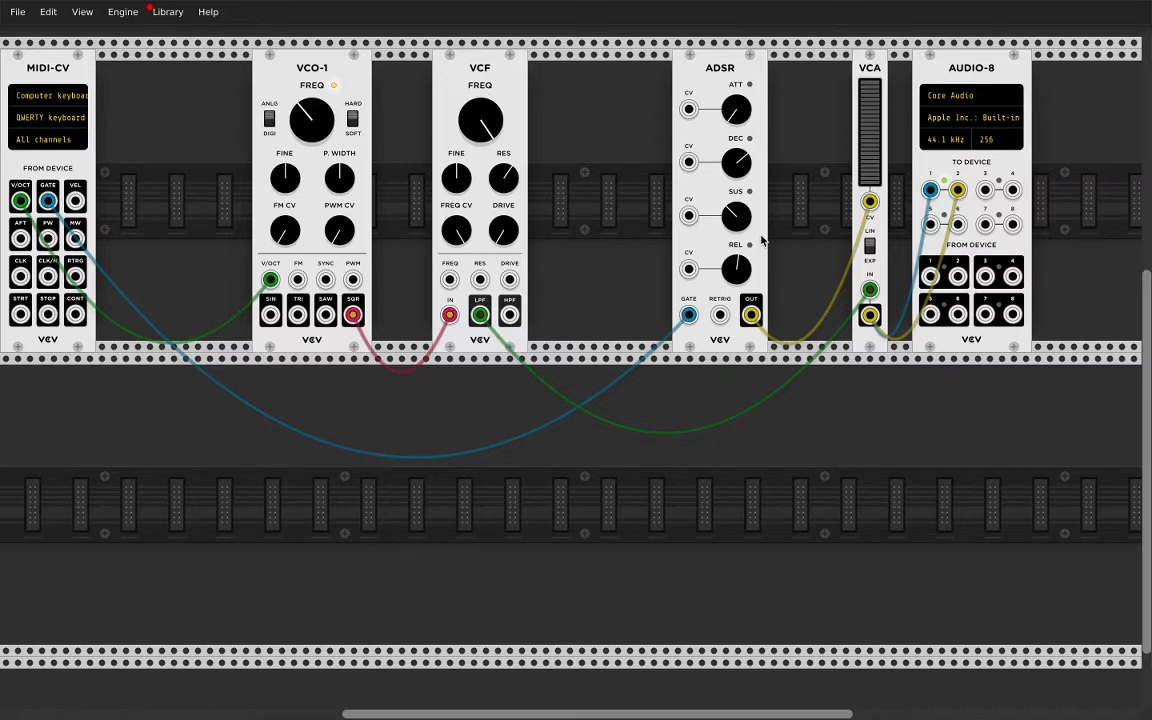
pyautogui.press('q')
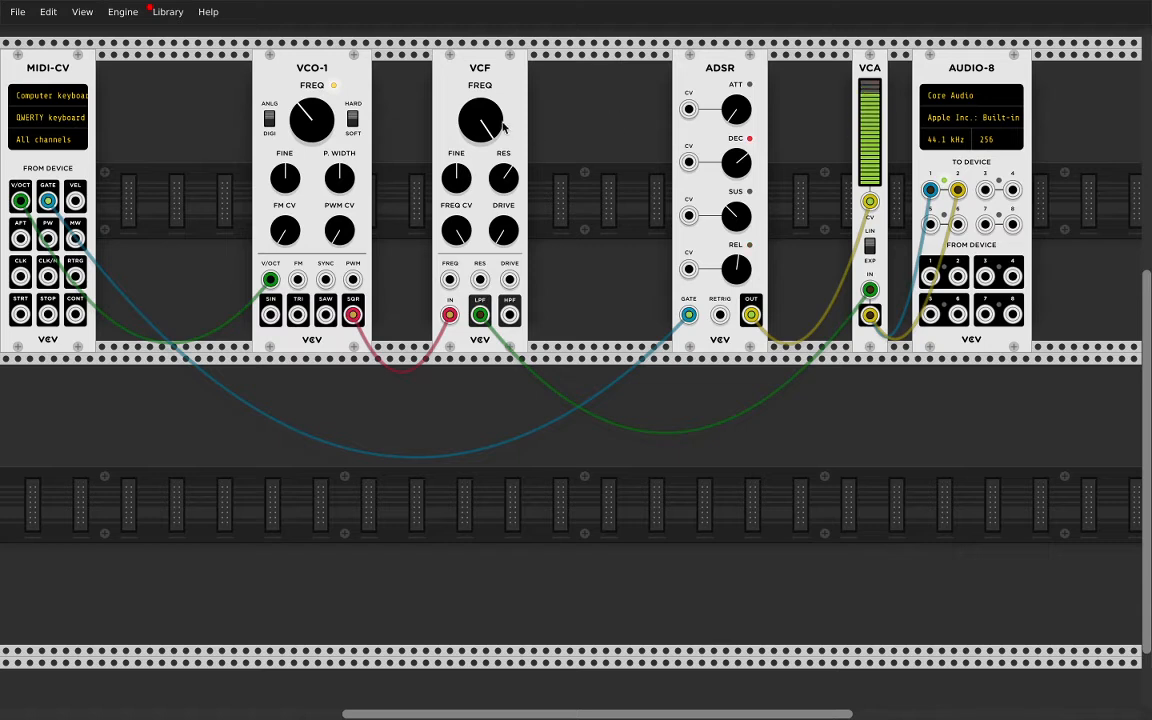
pyautogui.moveTo(503, 125); pyautogui.dragTo(503, 171)
pyautogui.press('q')
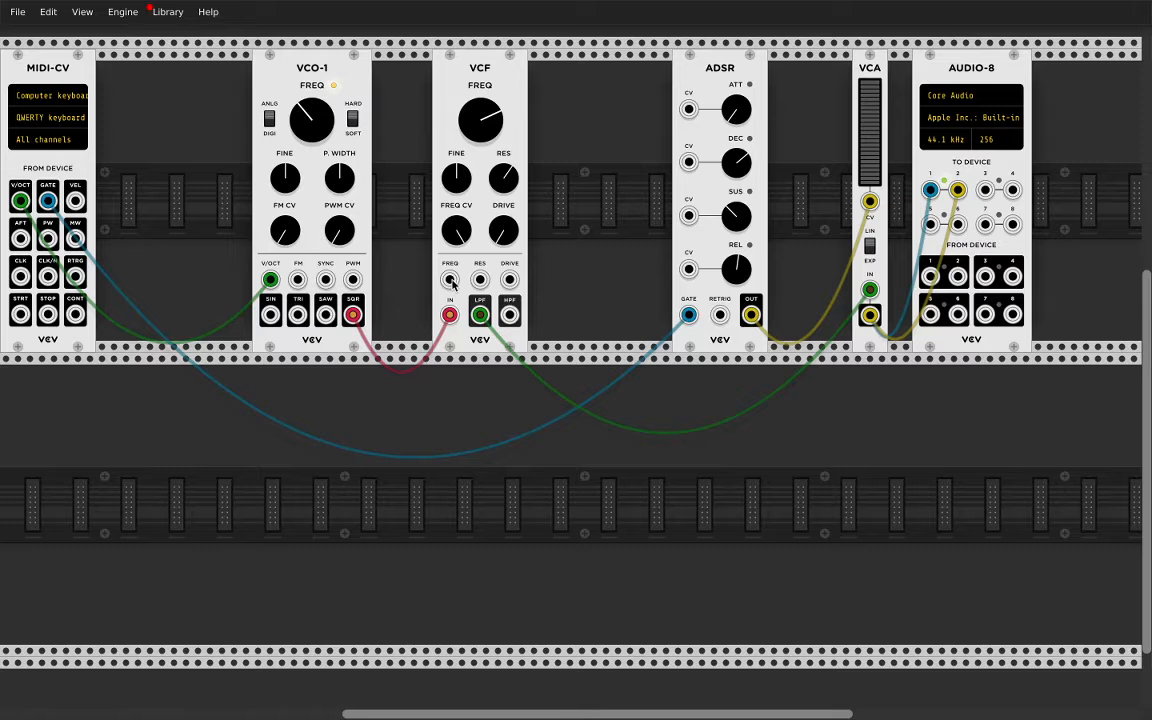
# Step: Patch the MIDI-CV V/OCT output into the VCF FREQ input and try the cutoff with this keyboard tracking
pyautogui.moveTo(450, 280); pyautogui.dragTo(20, 200)
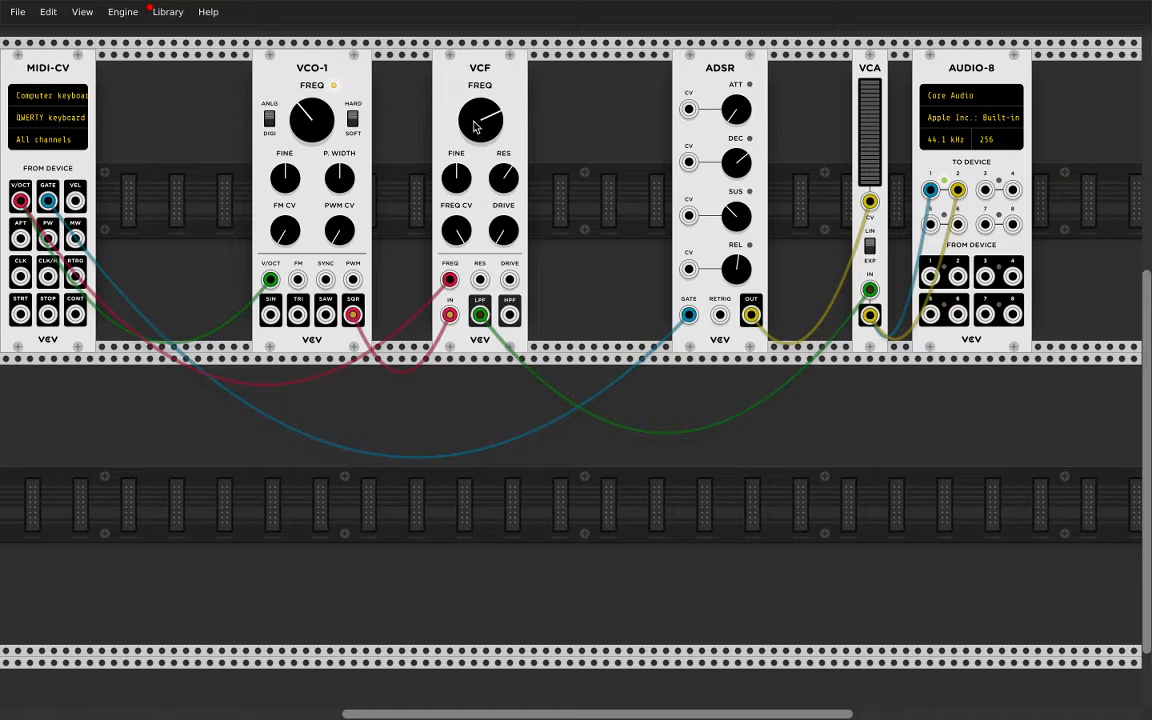
pyautogui.moveTo(476, 124); pyautogui.dragTo(503, 128)
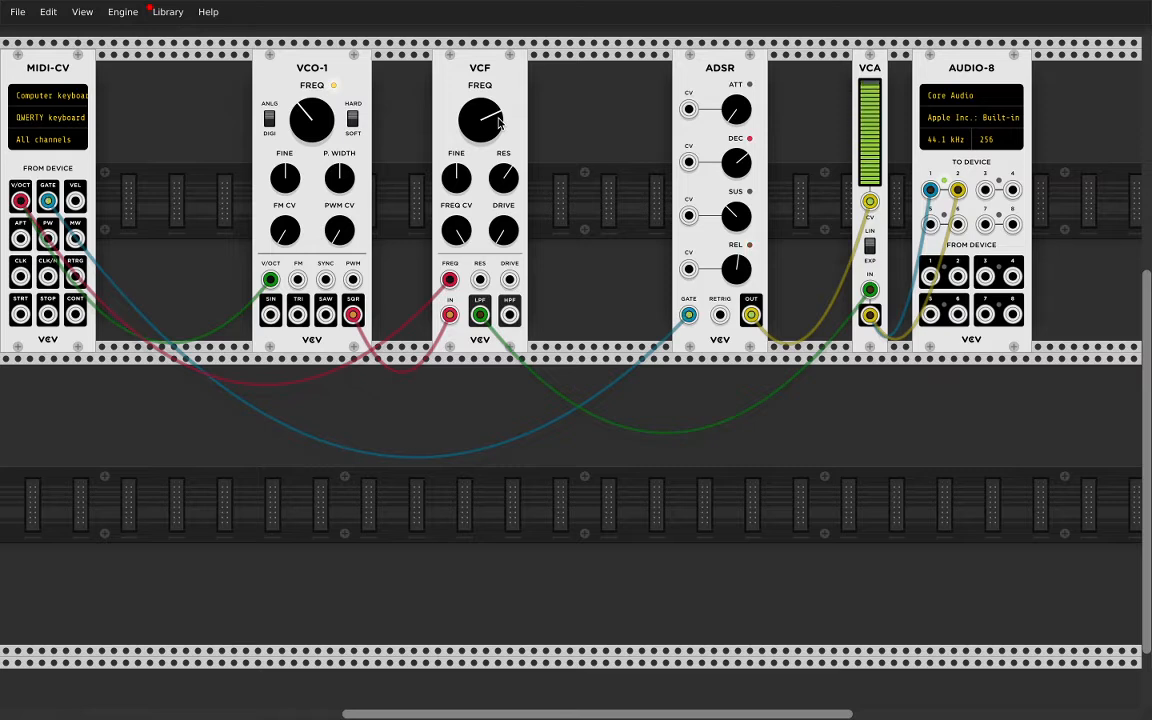
# Step: Unplug the V/OCT cable from the VCF FREQ input and add a second ADSR module in the row below
pyautogui.moveTo(449, 279); pyautogui.dragTo(271, 466)
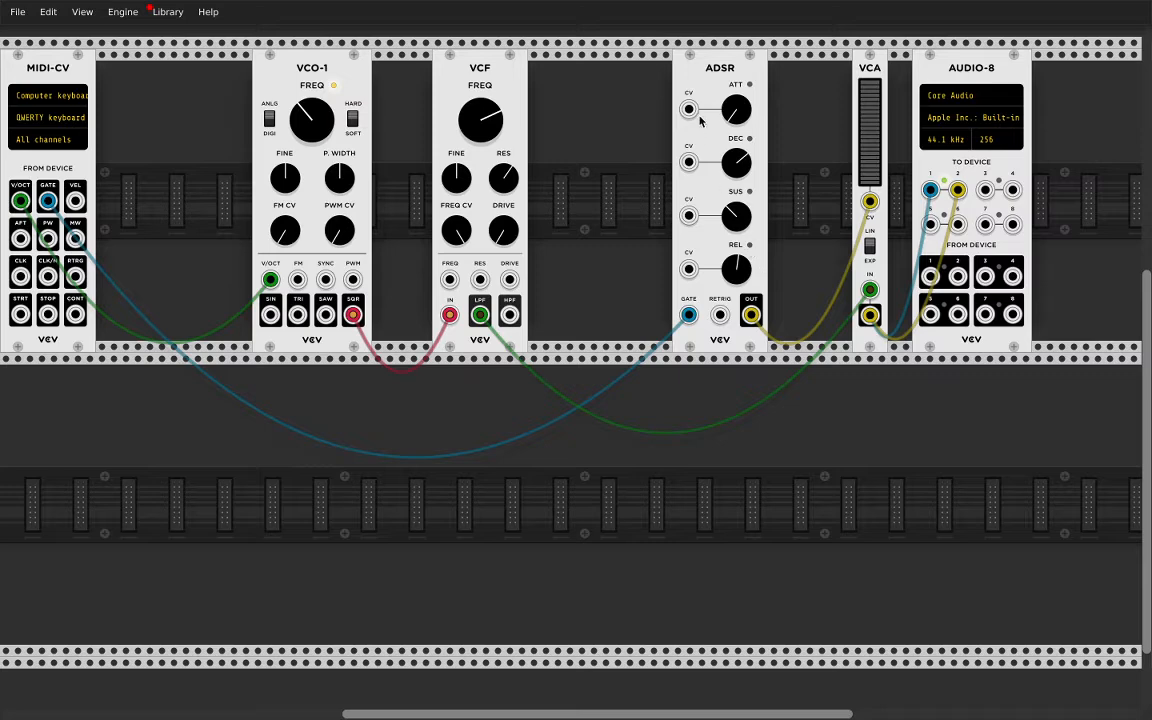
pyautogui.rightClick(592, 465)
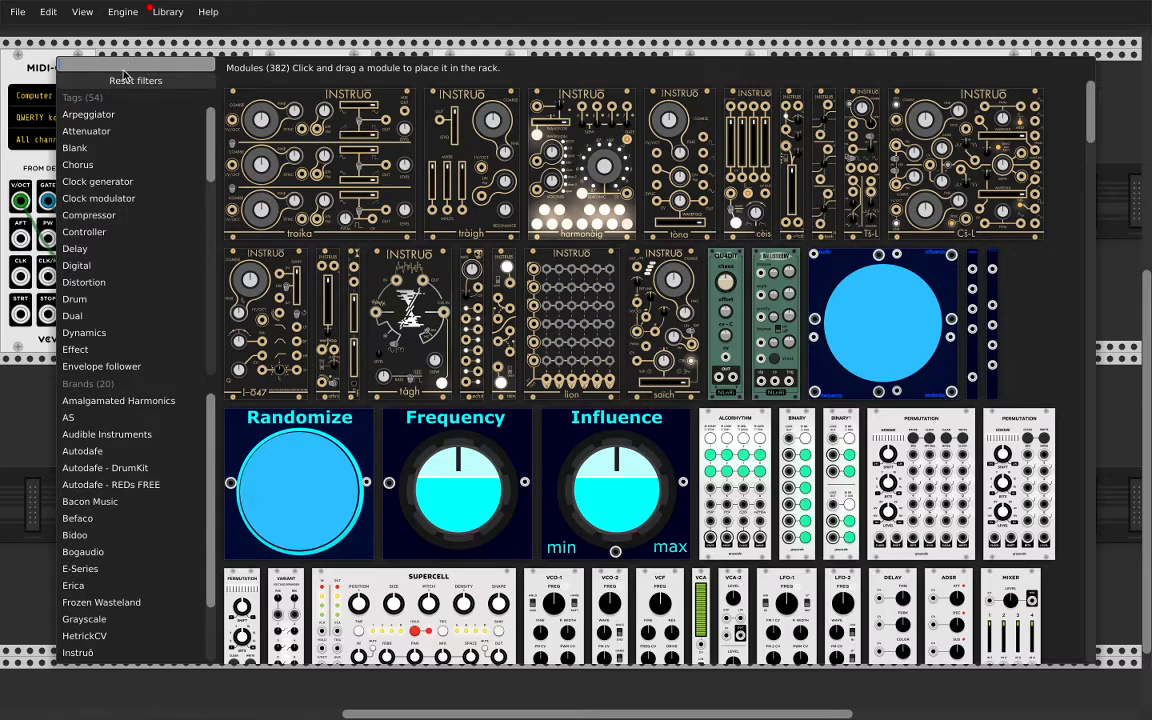
pyautogui.write('dsr')
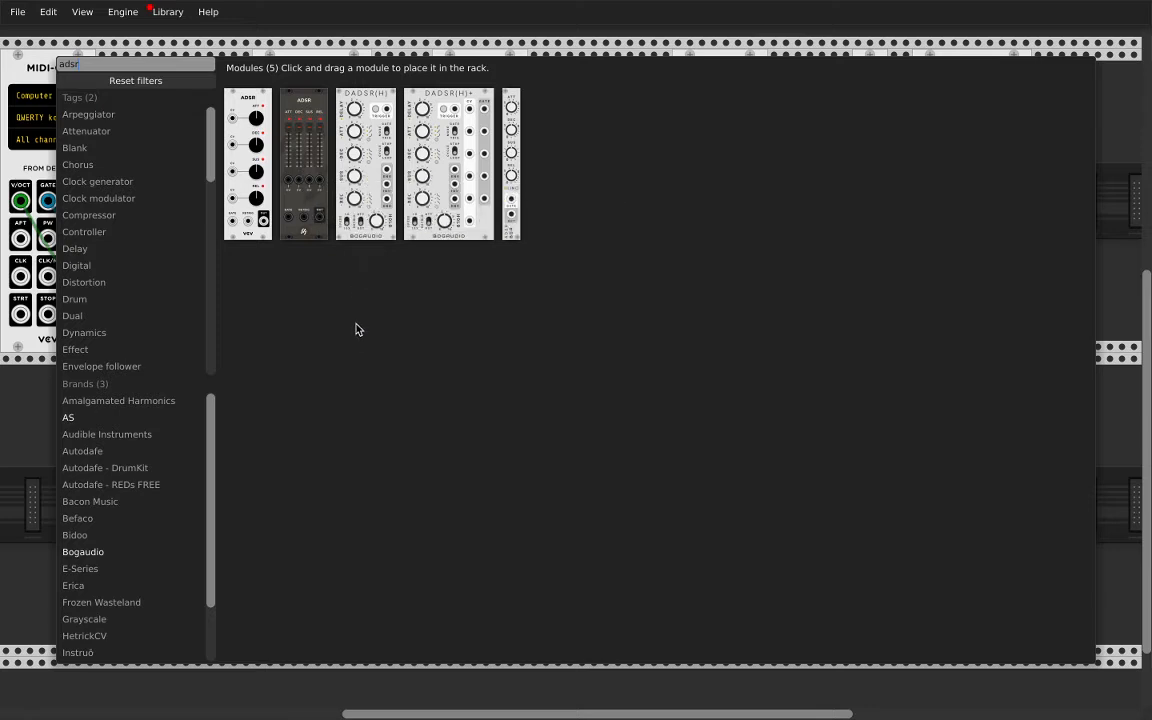
pyautogui.click(265, 180)
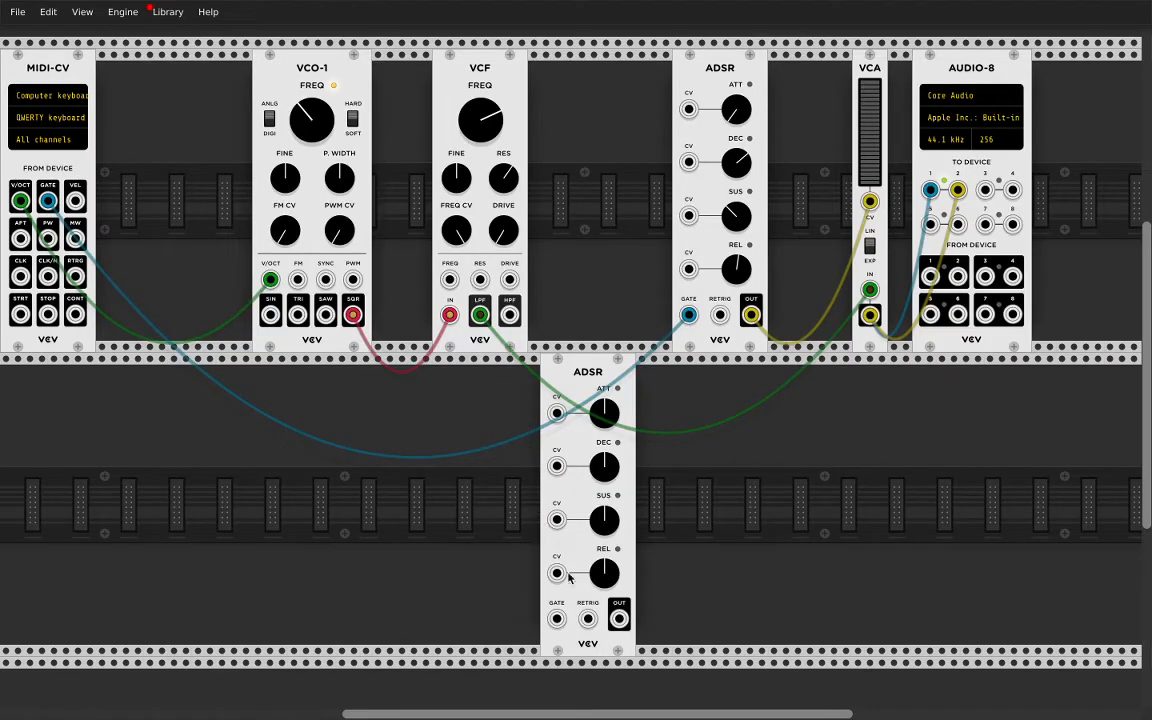
# Step: Patch MIDI-CV GATE into the second ADSR's GATE and its OUT into VCF FREQ, and play test notes
pyautogui.moveTo(557, 619); pyautogui.dragTo(48, 200)
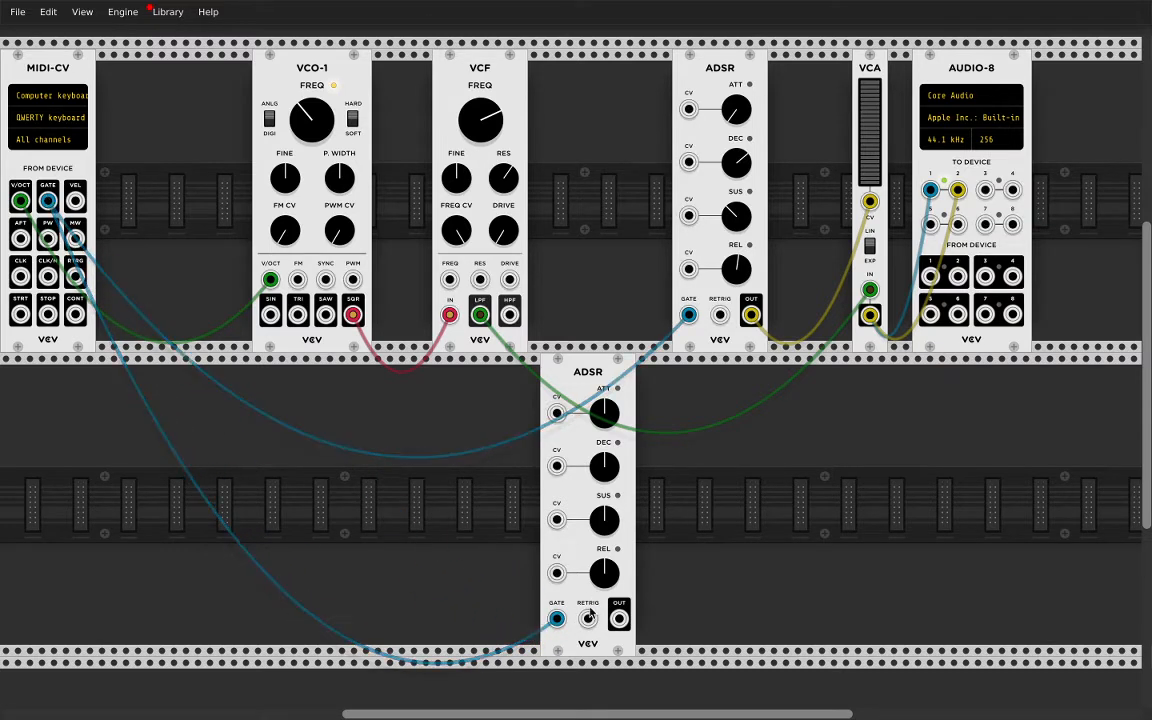
pyautogui.moveTo(619, 619); pyautogui.dragTo(450, 279)
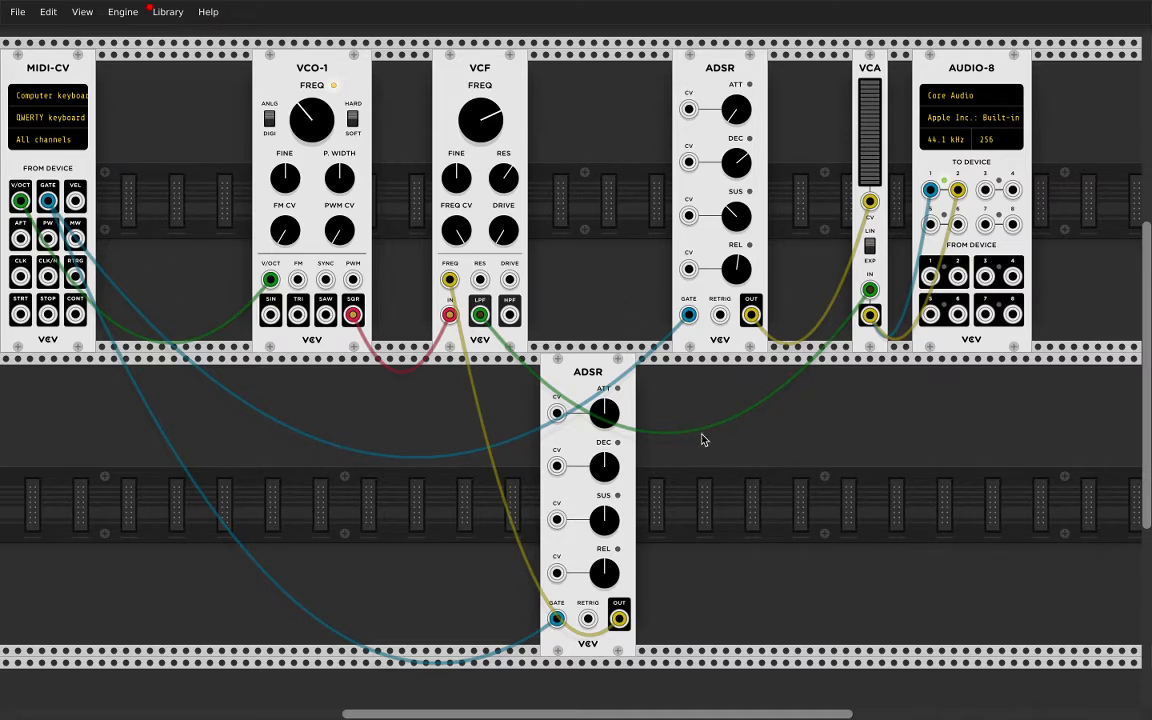
pyautogui.press('z')
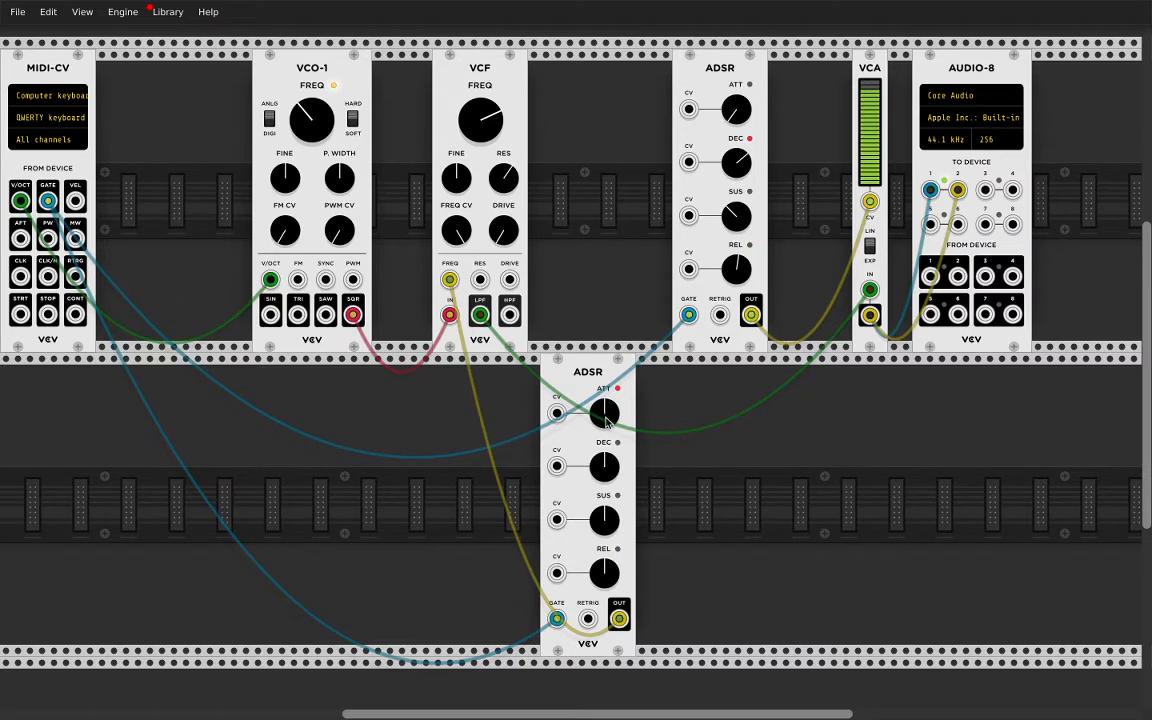
pyautogui.press('z')
# Step: Play repeated notes while lowering the second ADSR's decay to about nine o'clock and raising its attack and sustain to about two o'clock
pyautogui.moveTo(602, 463); pyautogui.dragTo(602, 600)
pyautogui.press('z')
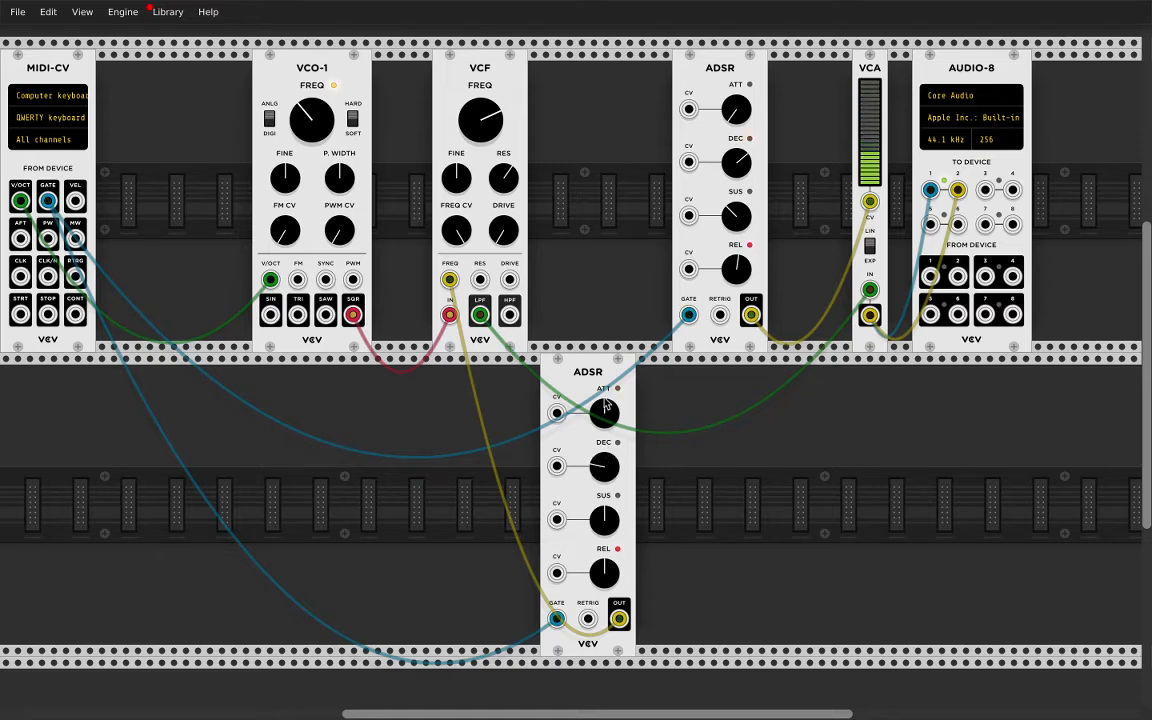
pyautogui.press('z')
pyautogui.press('z')
pyautogui.press('z')
pyautogui.press('z')
pyautogui.moveTo(608, 405); pyautogui.dragTo(608, 368)
pyautogui.moveTo(603, 519); pyautogui.dragTo(603, 470)
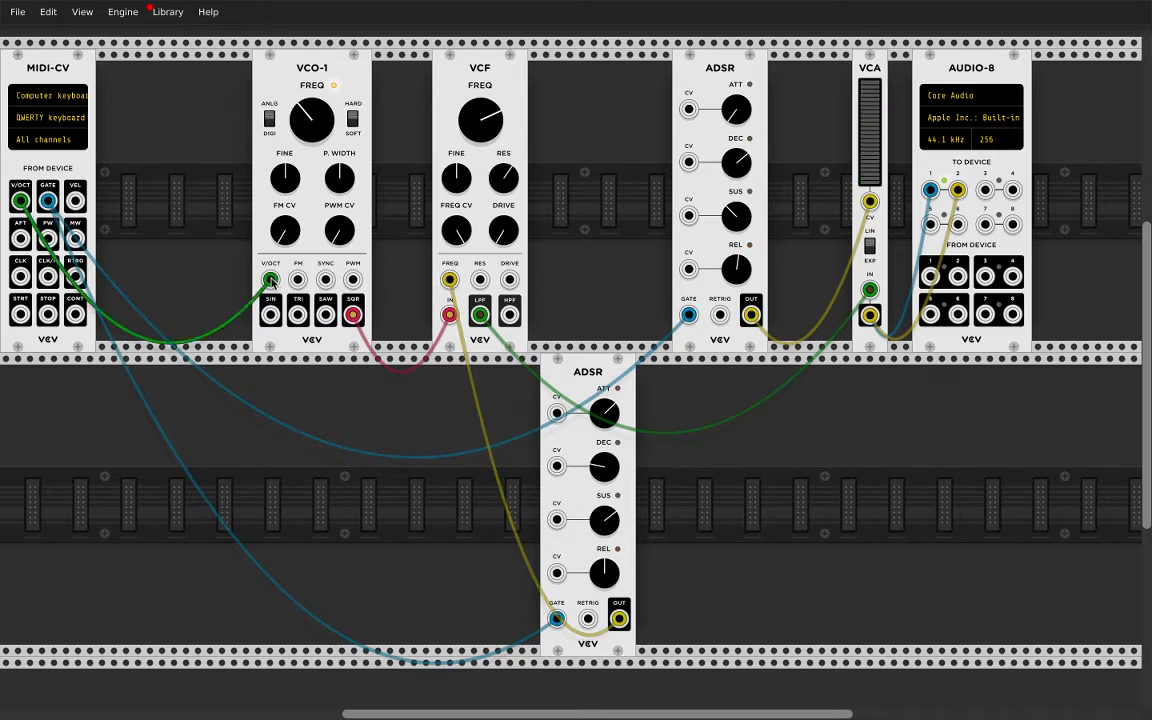
# Step: Try moving the second ADSR's OUT cable from VCF FREQ to VCO-1 V/OCT in place of the keyboard cable, and unplug it again
pyautogui.moveTo(272, 283); pyautogui.dragTo(65, 457)
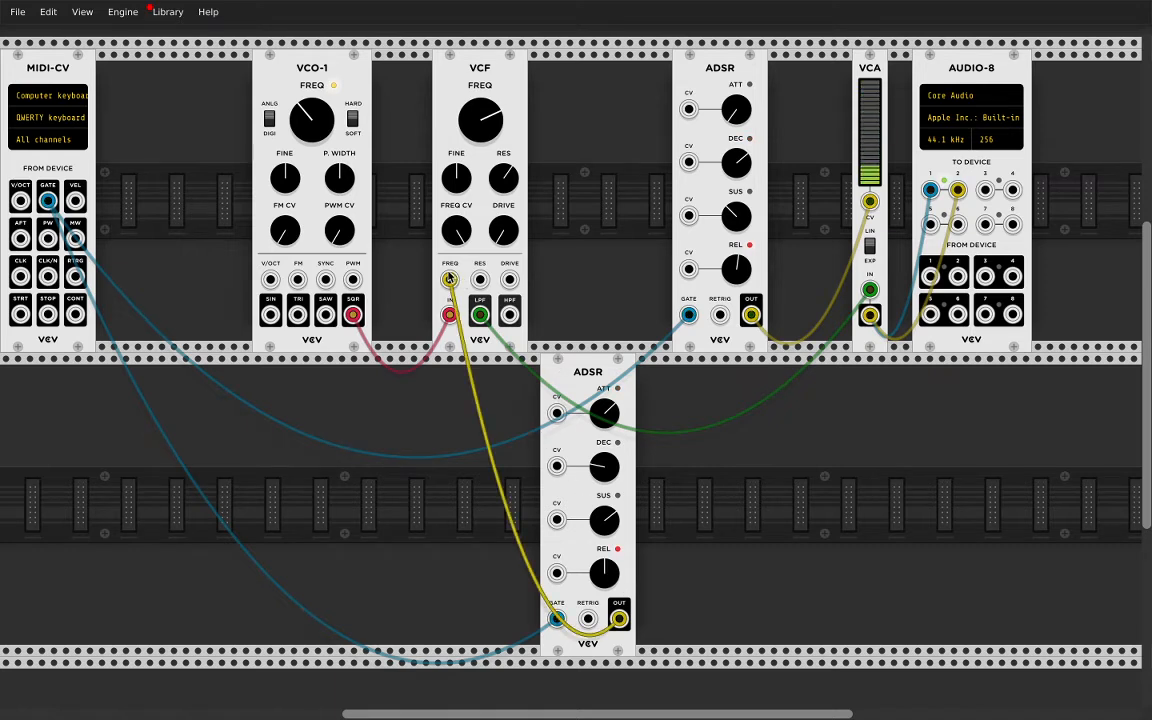
pyautogui.moveTo(450, 280); pyautogui.dragTo(269, 280)
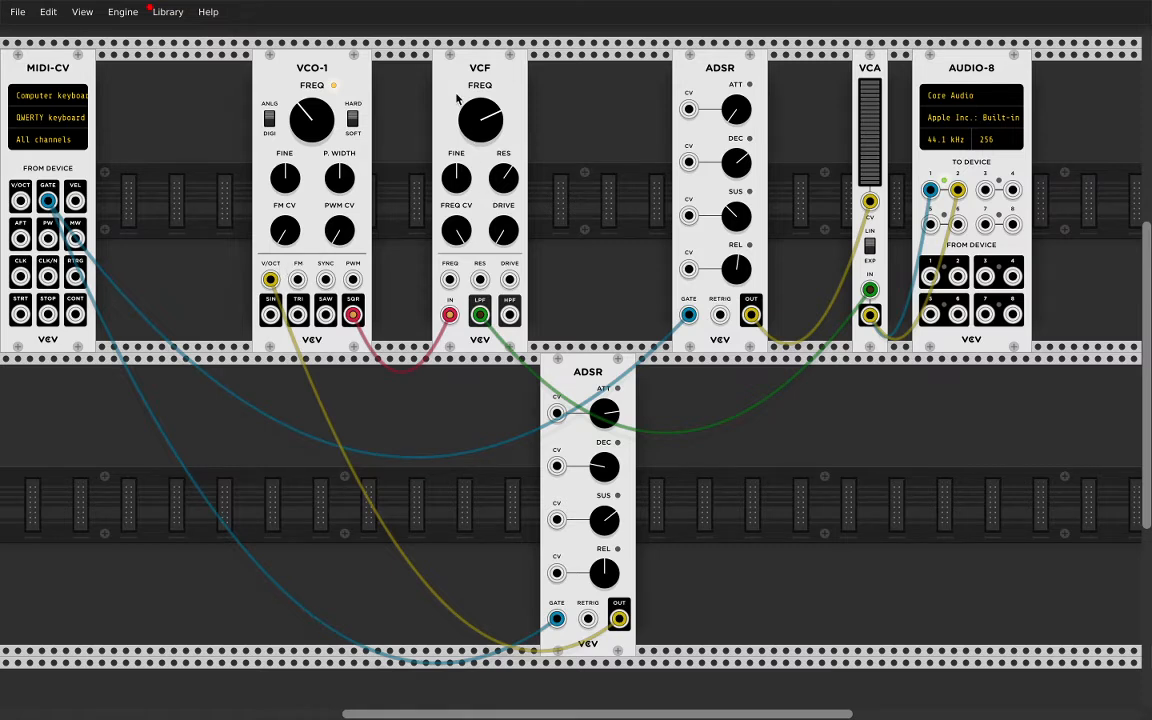
pyautogui.moveTo(270, 279); pyautogui.dragTo(245, 443)
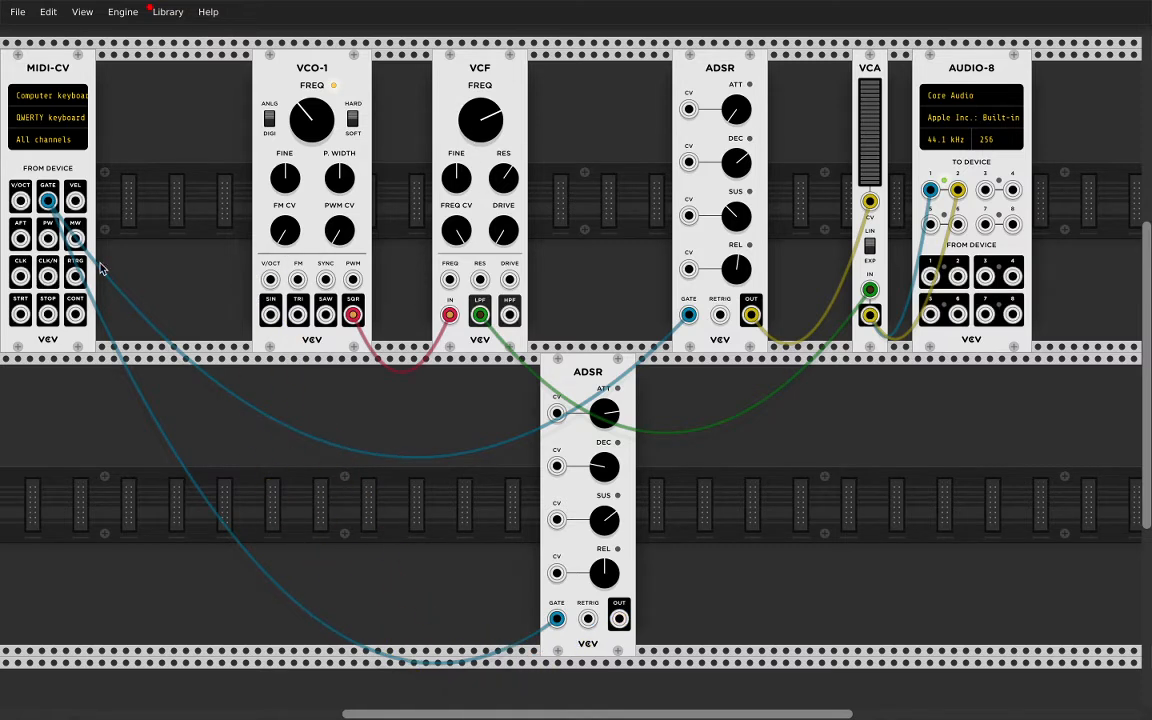
# Step: Patch MIDI-CV V/OCT back into VCO-1 V/OCT, play ascending notes and turn VCF FREQ fully up
pyautogui.moveTo(22, 203); pyautogui.dragTo(272, 281)
pyautogui.press('z')
pyautogui.press('x')
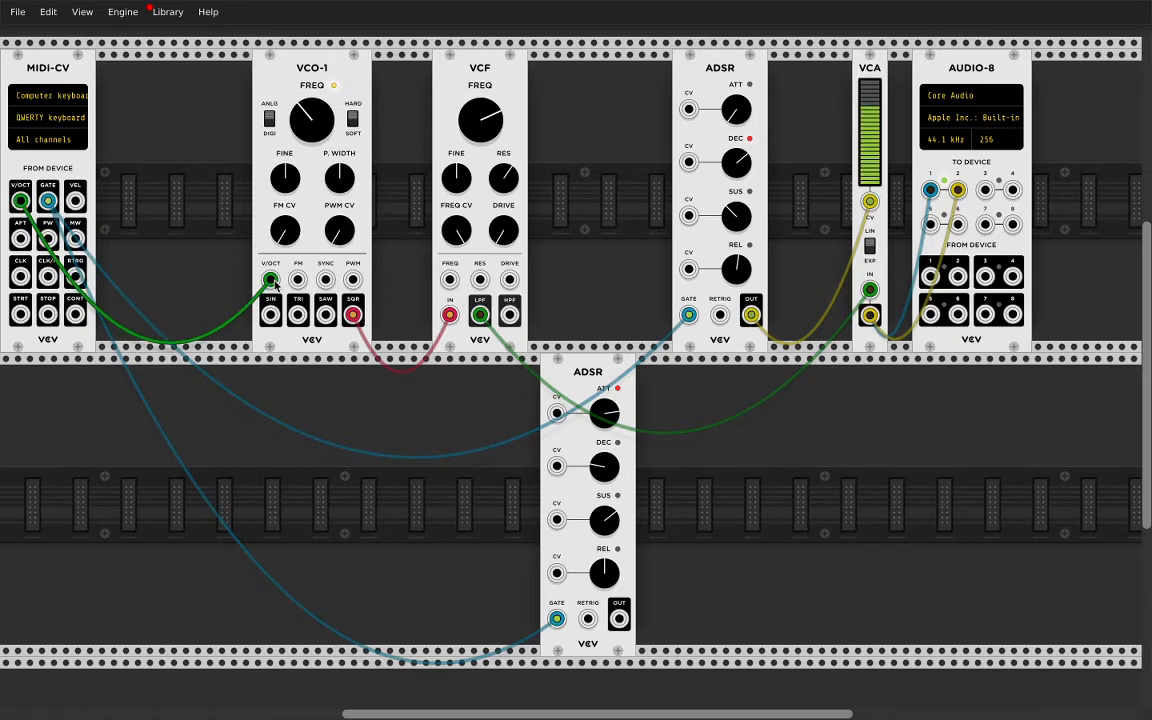
pyautogui.press('c')
pyautogui.press('v')
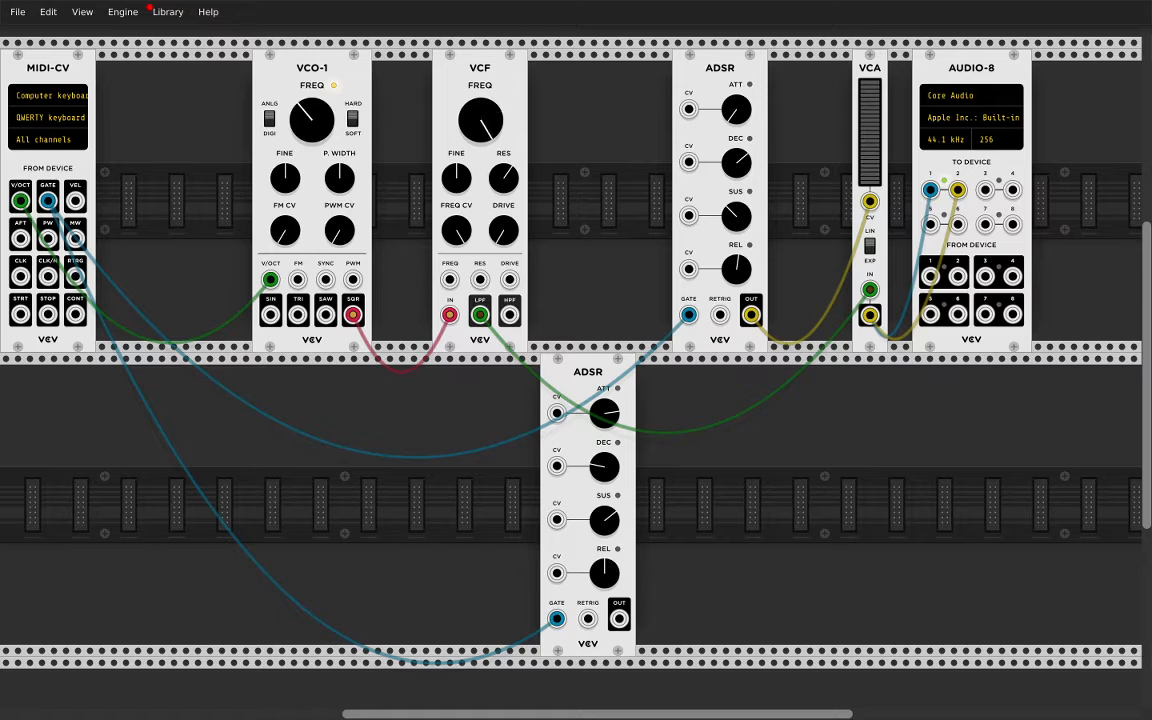
# Step: Play one note repeatedly to hear the voice through the fully open filter
pyautogui.press('z')
pyautogui.press('z')
pyautogui.press('z')
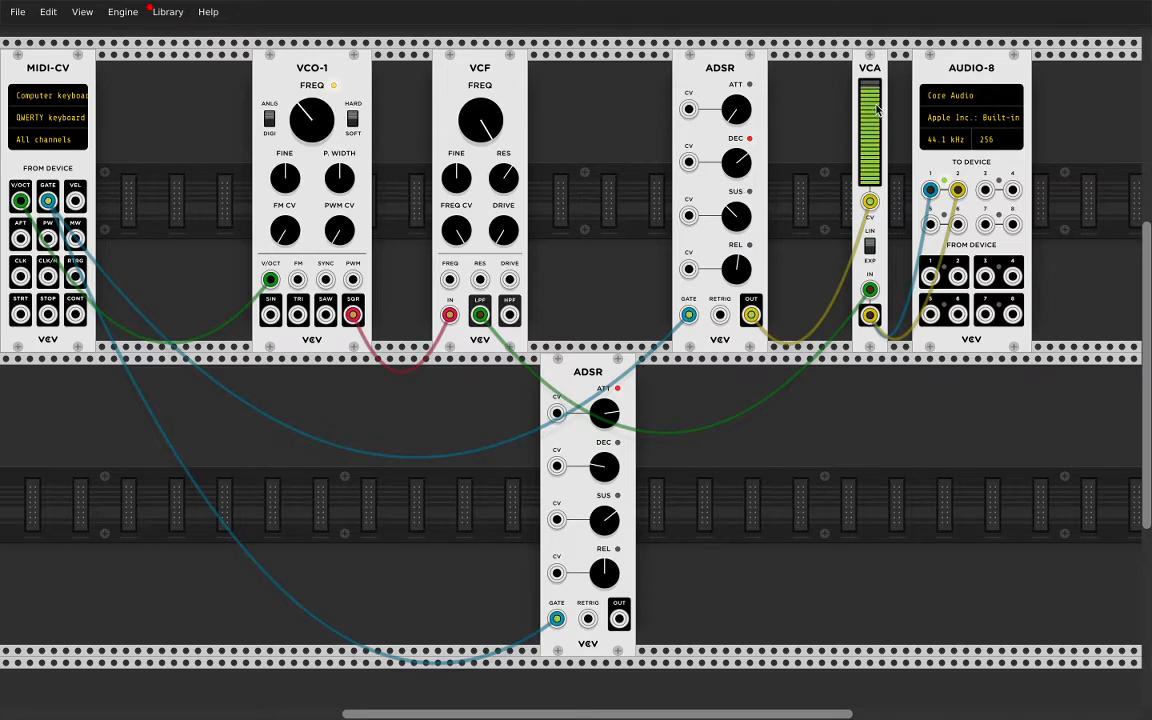
pyautogui.press('z')
pyautogui.press('z')
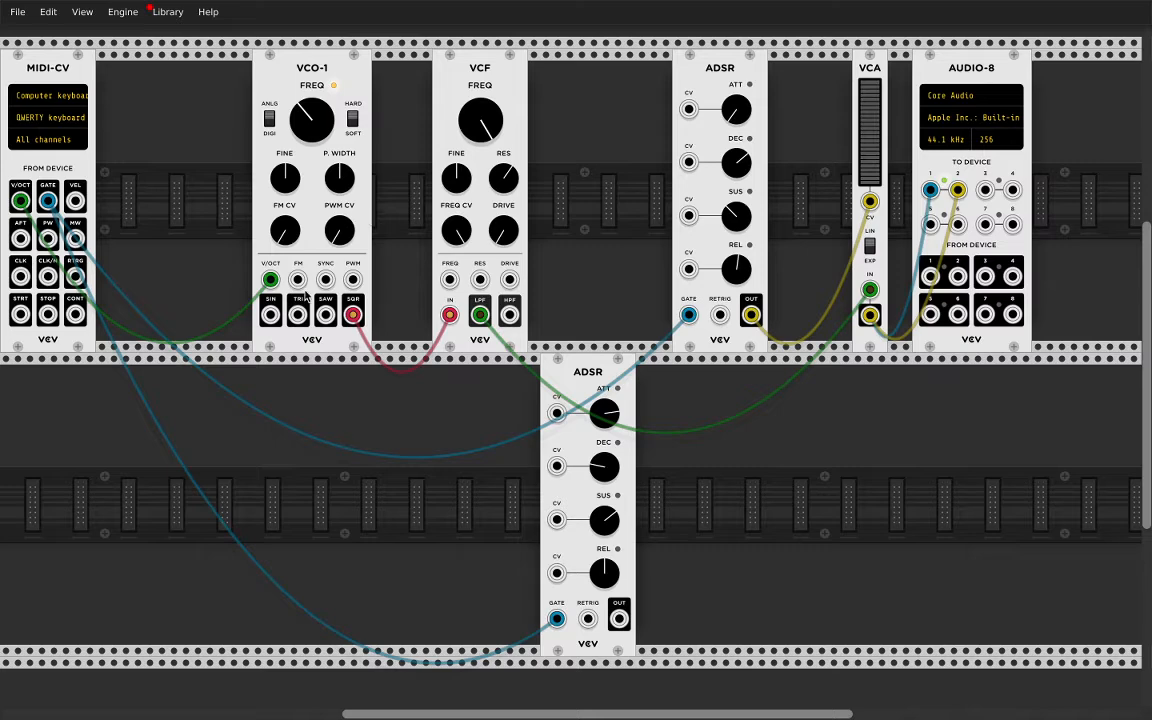
# Step: Search the module browser for "osc", add a second VCO-1 and place it in the lower row below the first VCO-1 and MIDI-CV
pyautogui.rightClick(249, 444)
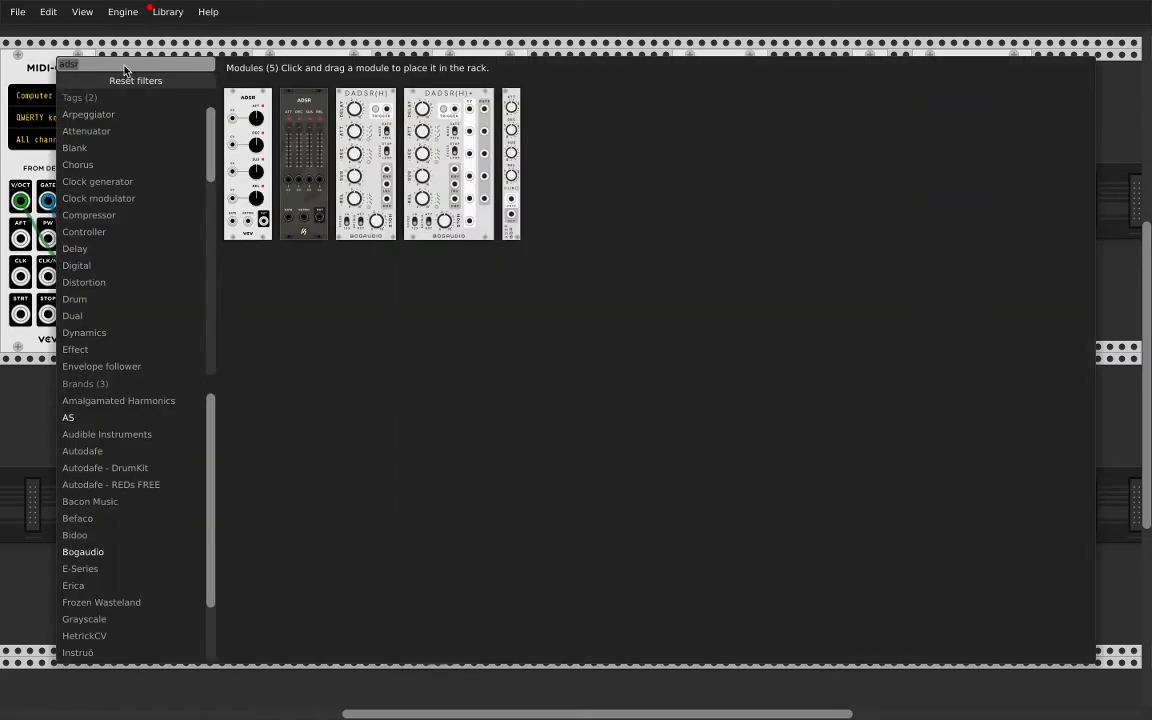
pyautogui.write('os')
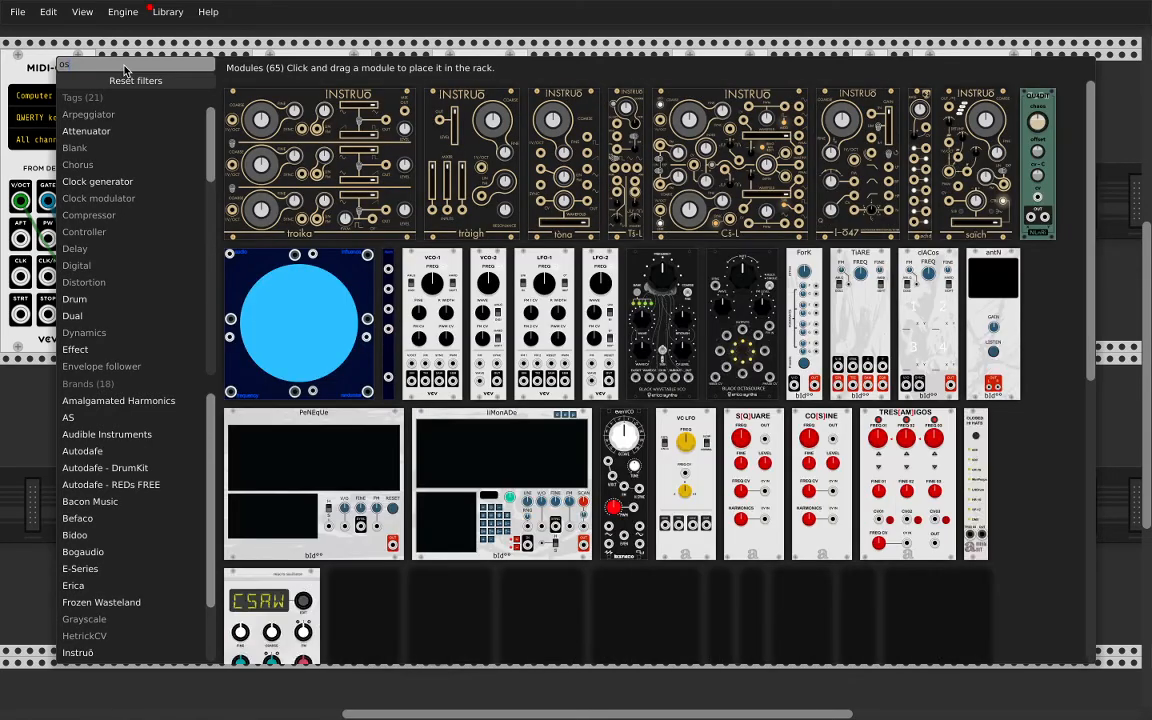
pyautogui.write('c')
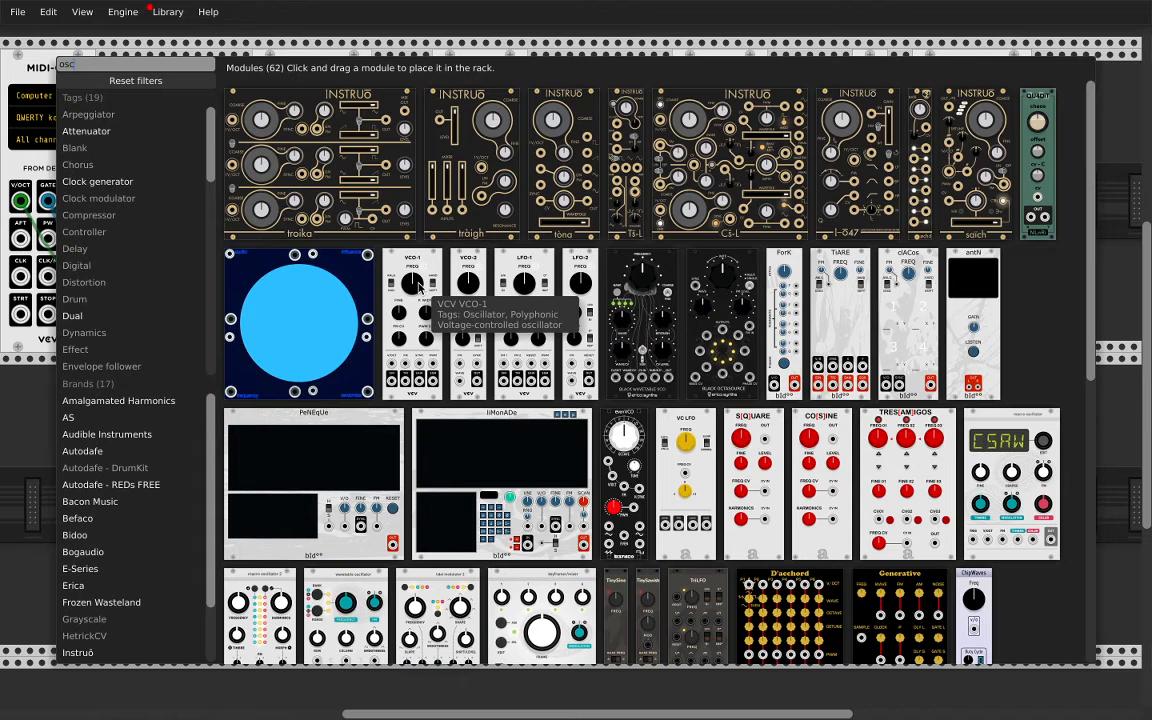
pyautogui.click(421, 287)
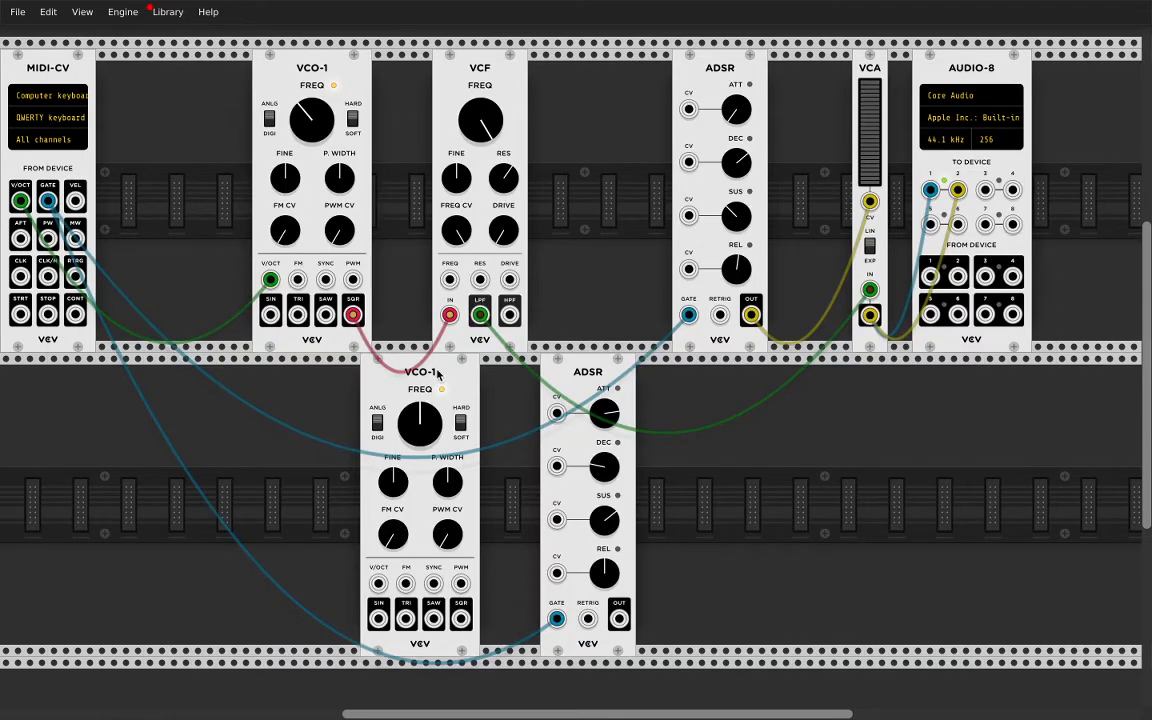
pyautogui.moveTo(437, 373); pyautogui.dragTo(184, 494)
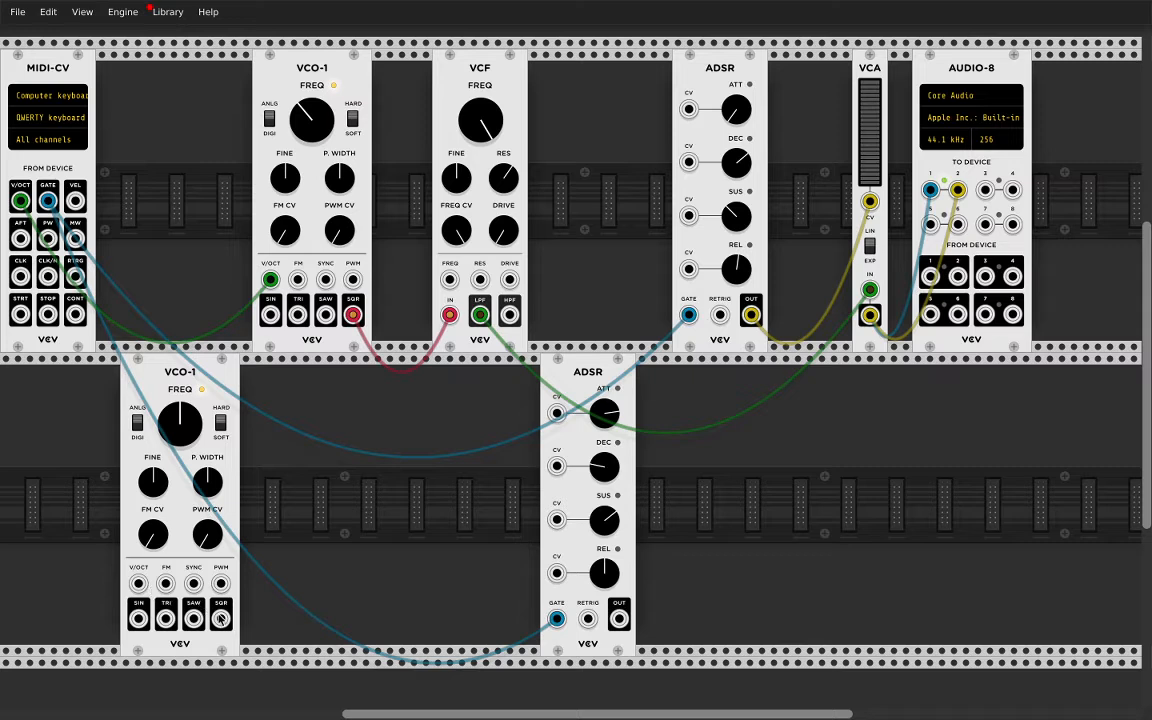
# Step: Modulate VCF FREQ with the second VCO-1's SQR output, setting VCF FREQ to about twelve o'clock and that oscillator's FREQ to about nine o'clock
pyautogui.moveTo(221, 618); pyautogui.dragTo(451, 281)
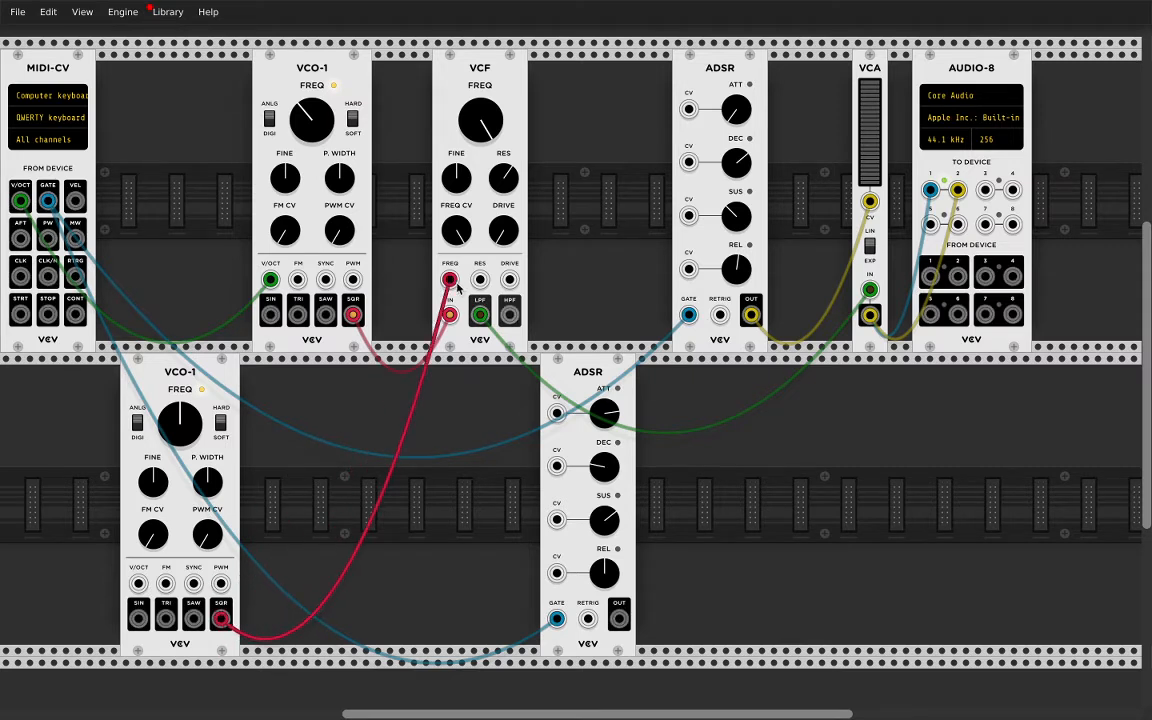
pyautogui.moveTo(483, 113); pyautogui.dragTo(483, 200)
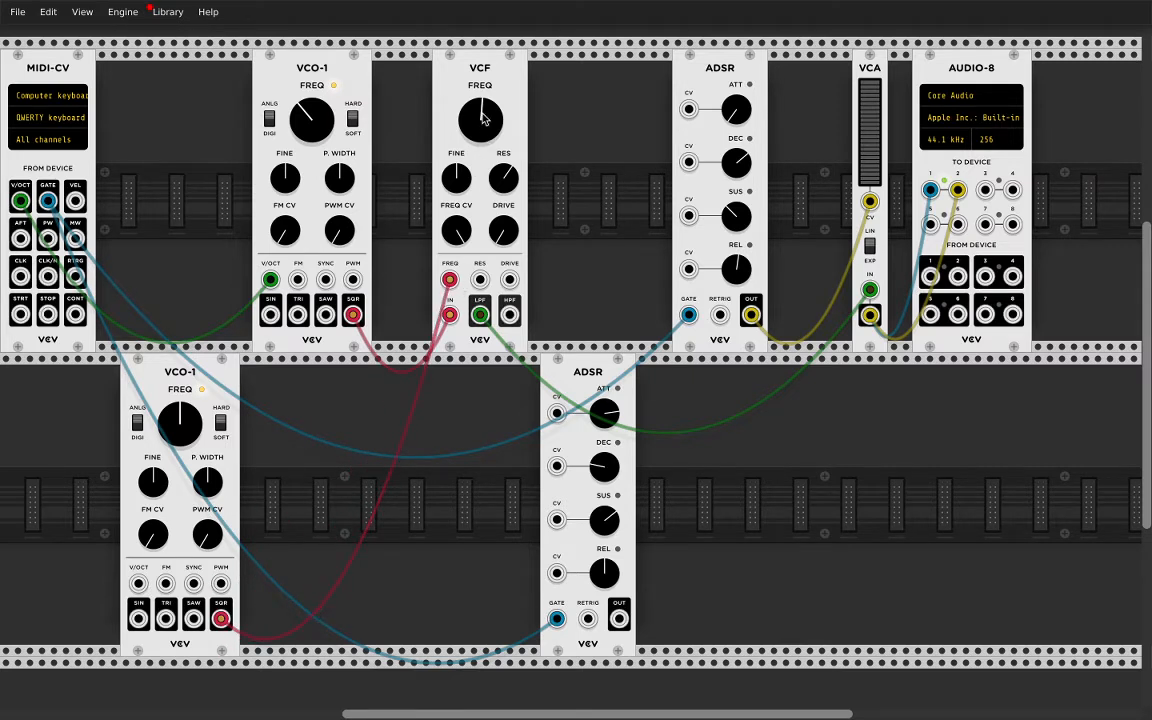
pyautogui.press('z')
pyautogui.moveTo(160, 427); pyautogui.dragTo(183, 450)
# Step: Patch the second VCO-1's SAW output into the first VCO-1's FM input and raise its FM CV to about three o'clock
pyautogui.moveTo(193, 618); pyautogui.dragTo(297, 284)
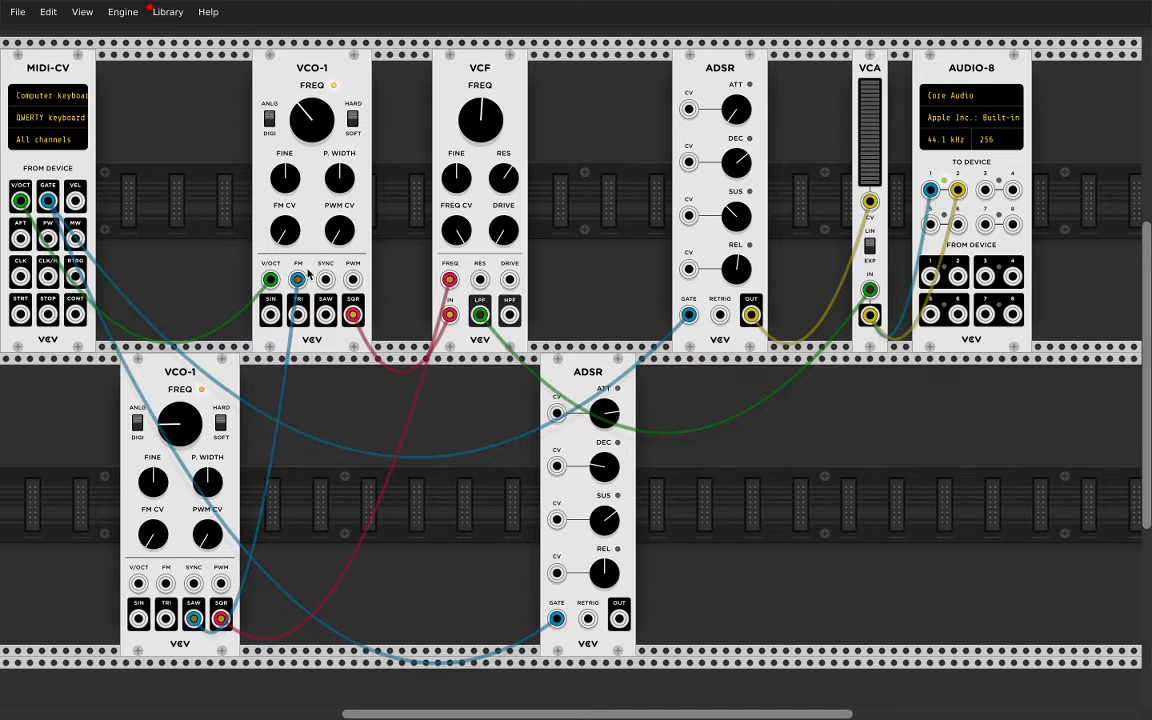
pyautogui.press('z')
pyautogui.moveTo(291, 227); pyautogui.dragTo(291, 120)
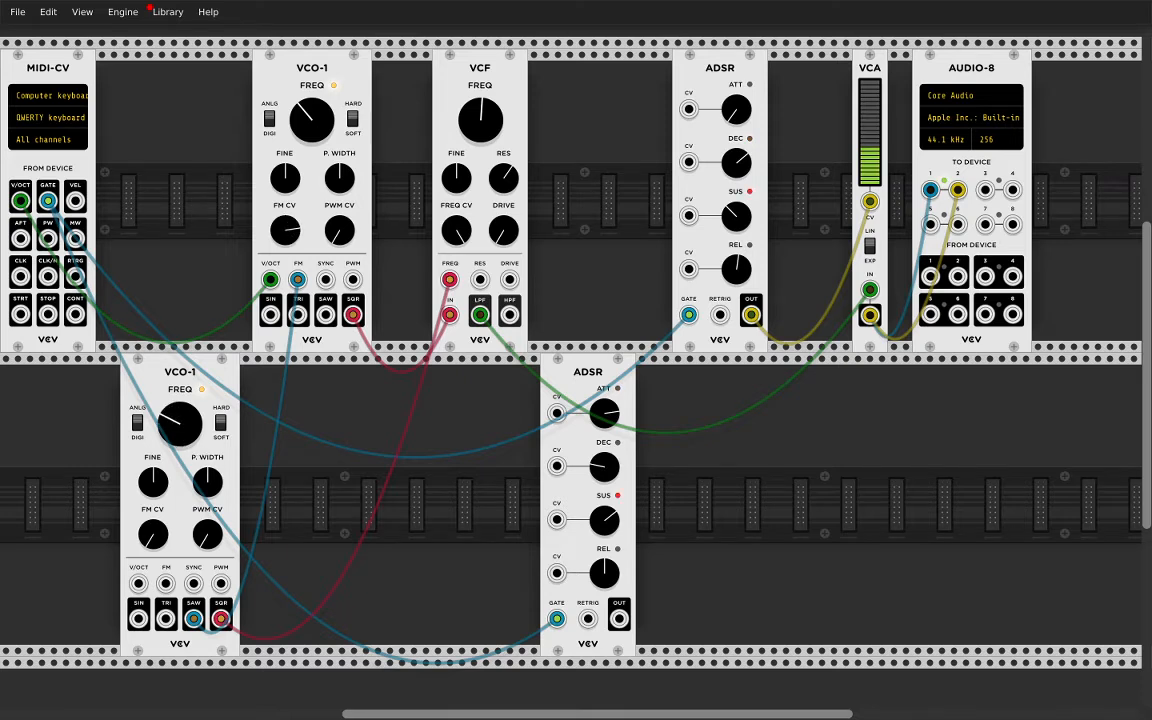
# Step: Play repeated notes while fine-tuning the second VCO-1's FREQ slightly upward and lowering VCF FREQ to about nine o'clock
pyautogui.moveTo(180, 424)
pyautogui.mouseDown()
pyautogui.moveTo(180, 464)
pyautogui.moveTo(180, 424)
pyautogui.mouseUp()
pyautogui.moveTo(183, 412)
pyautogui.mouseDown()
pyautogui.moveTo(183, 380)
pyautogui.moveTo(183, 401)
pyautogui.mouseUp()
pyautogui.press('z')
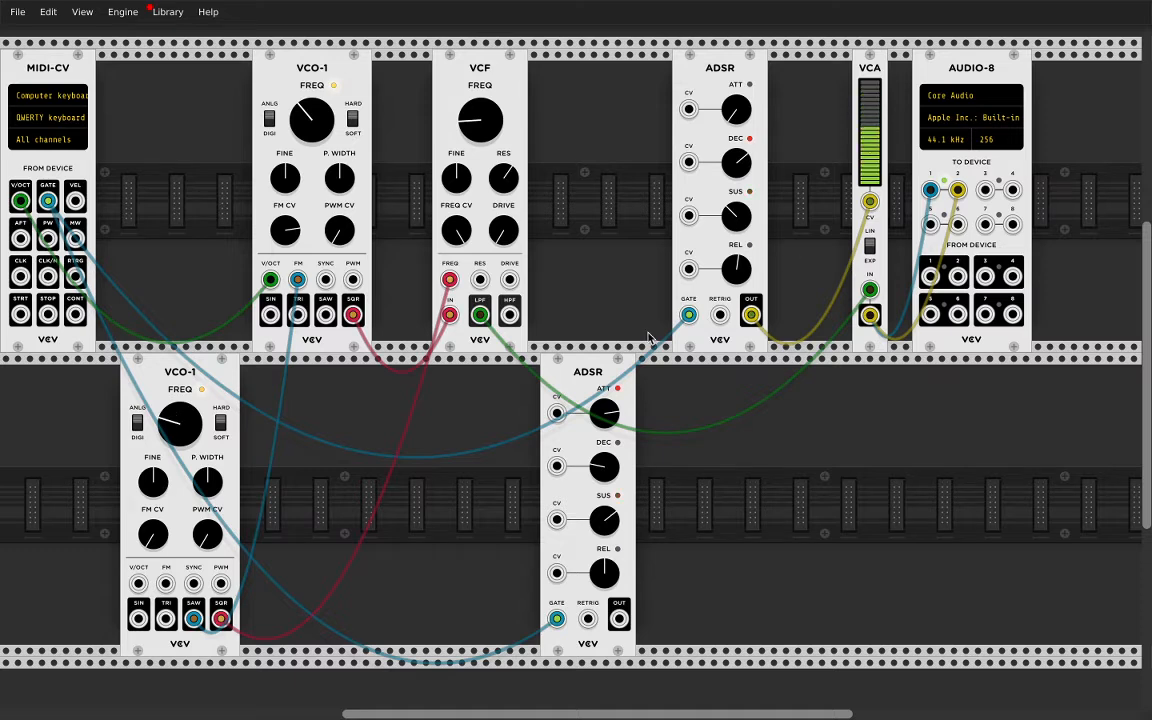
pyautogui.press('z')
pyautogui.press('z')
pyautogui.press('z')
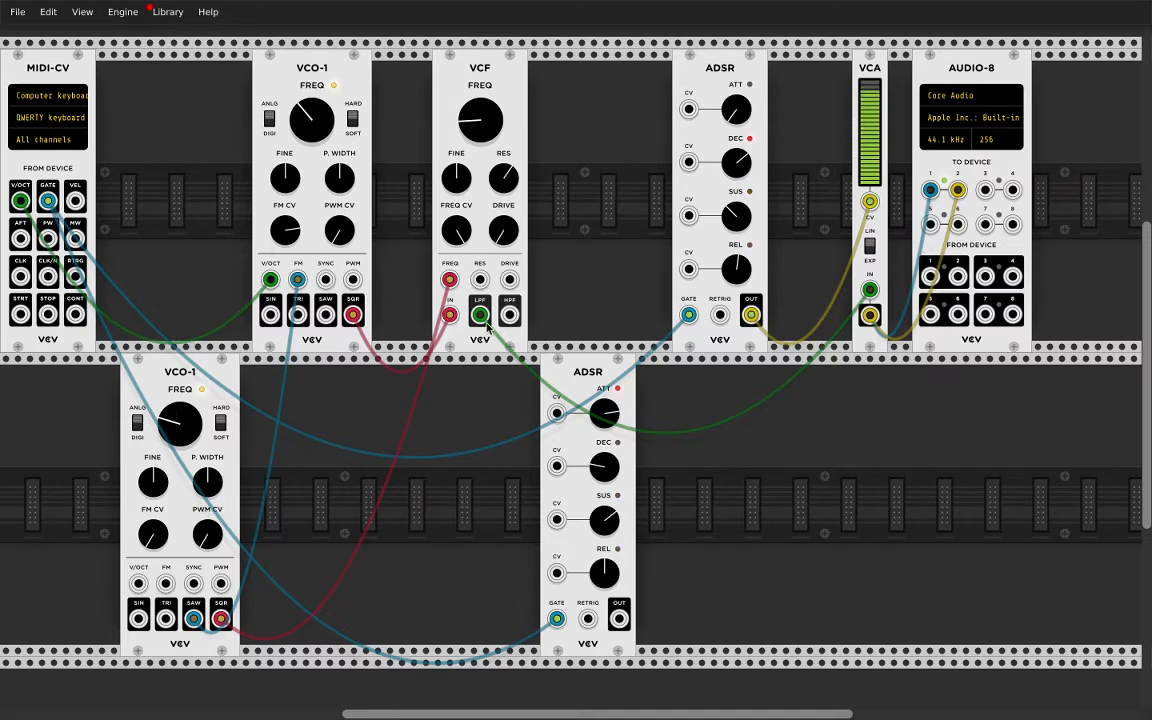
# Step: Play a note, turn the first ADSR's sustain to maximum and lower the second VCO-1's FREQ to about nine o'clock
pyautogui.press('z')
pyautogui.moveTo(746, 220); pyautogui.dragTo(746, 20)
pyautogui.moveTo(180, 424); pyautogui.dragTo(180, 458)
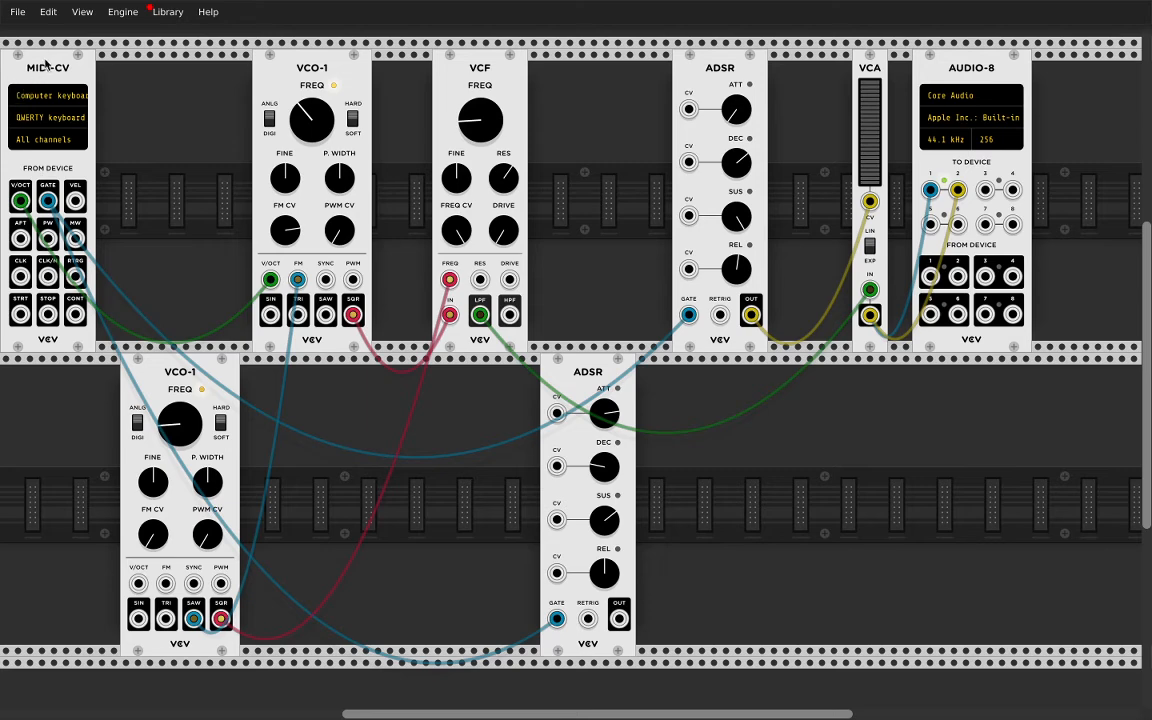
# Step: Delete the MIDI-CV module and add a SEQ-3 sequencer found by searching the module browser for "seq"
pyautogui.moveTo(44, 63); pyautogui.dragTo(79, 62)
pyautogui.press('Delete')
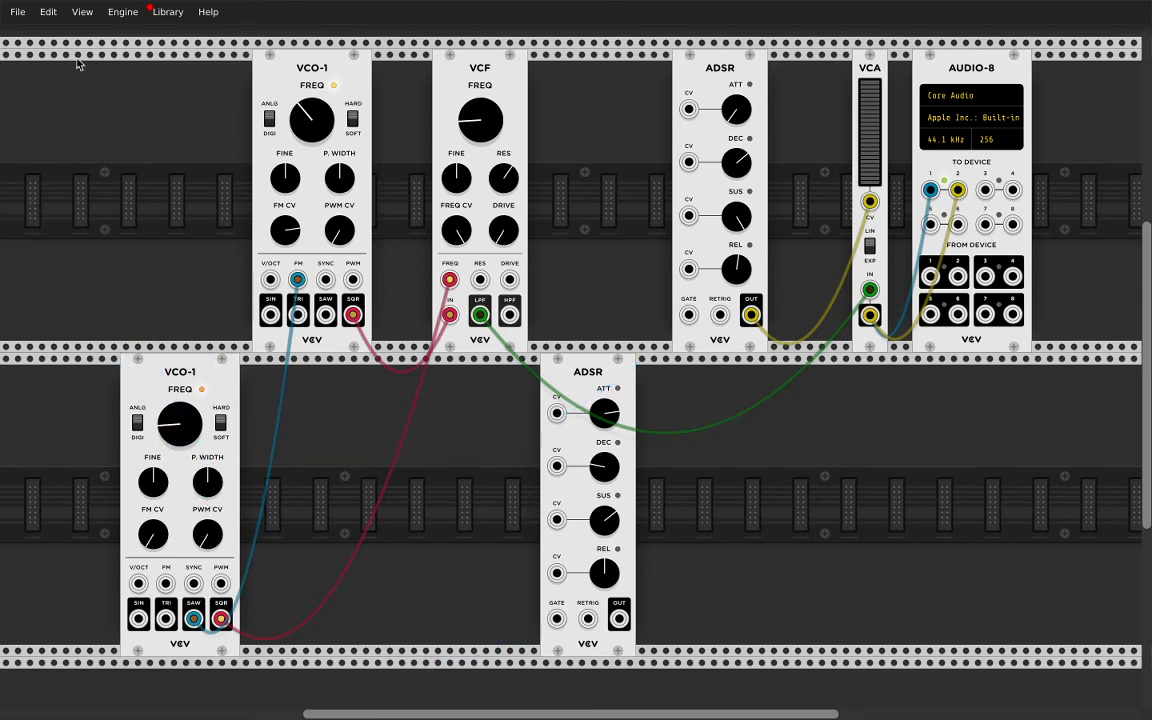
pyautogui.rightClick(76, 125)
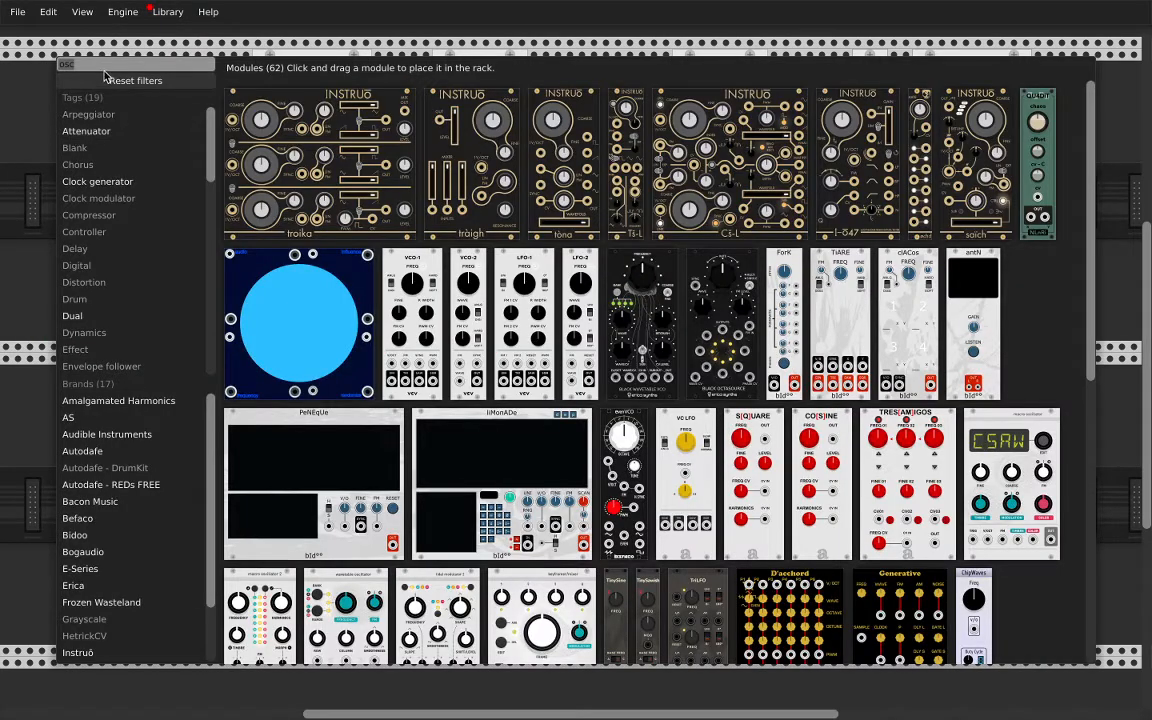
pyautogui.write('seq')
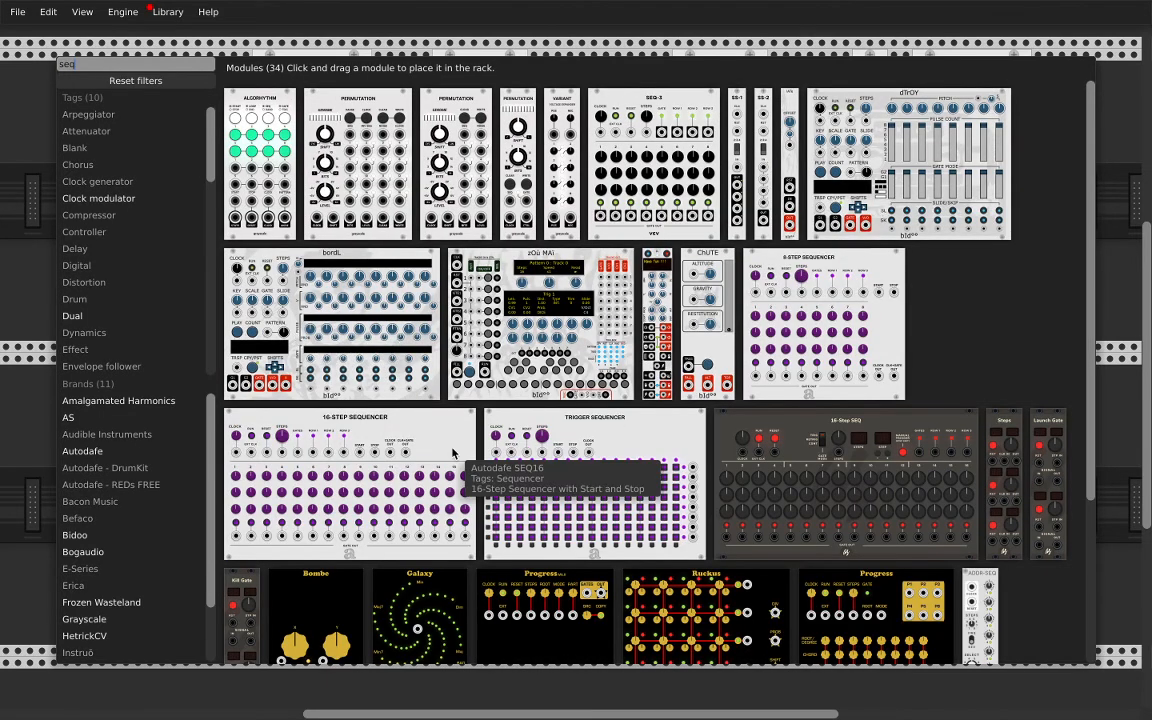
pyautogui.click(670, 103)
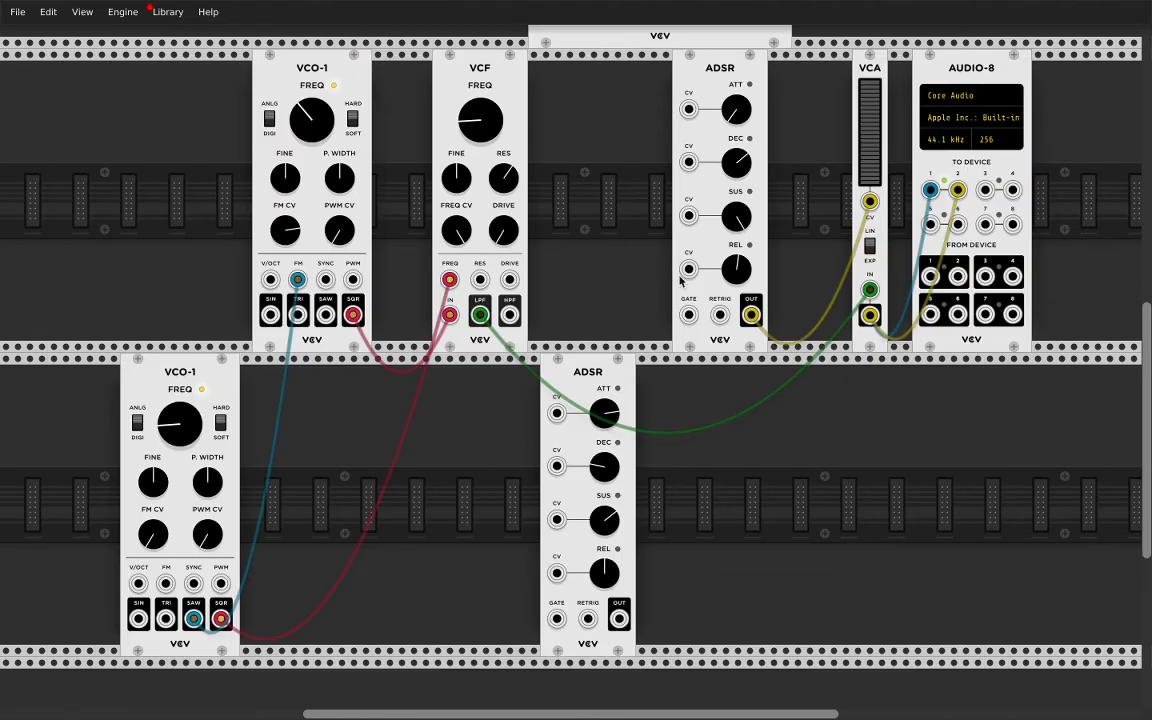
# Step: Move the SEQ-3 module into the free space before the first VCO-1 in the main row
pyautogui.scroll(-8, 766, 527)
pyautogui.scroll(8, 766, 527)
pyautogui.hscroll(-8, 766, 527)
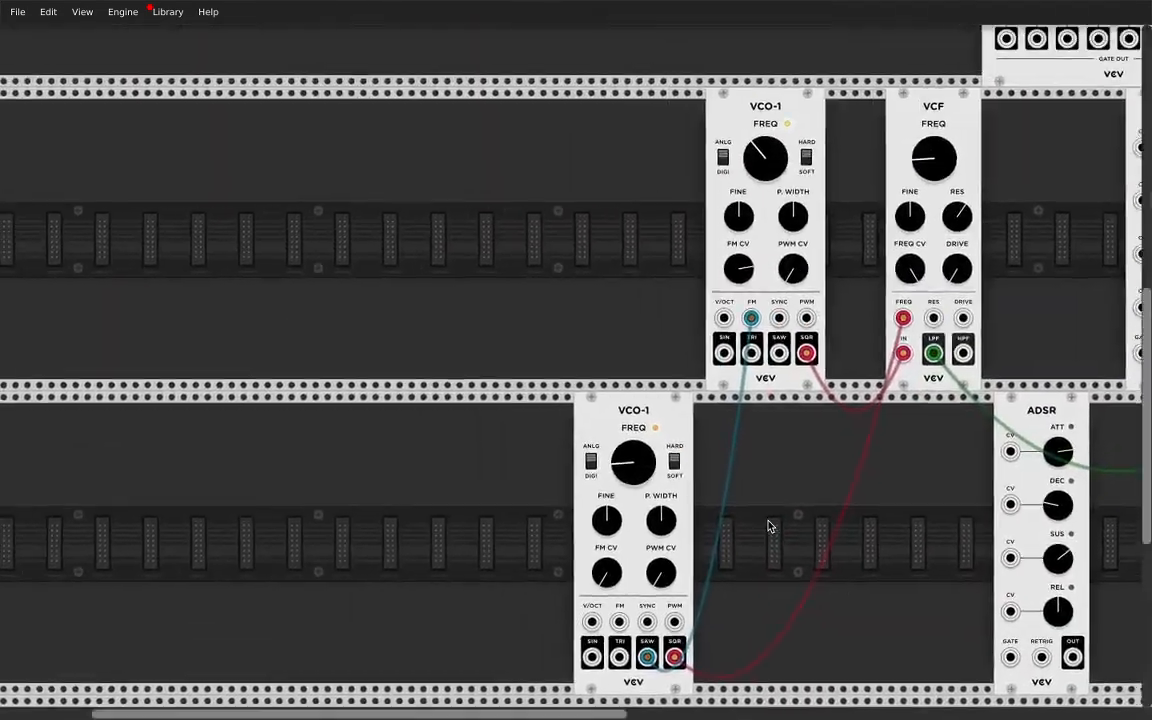
pyautogui.scroll(5, 766, 525)
pyautogui.hscroll(10, 766, 525)
pyautogui.hscroll(-2, 700, 380)
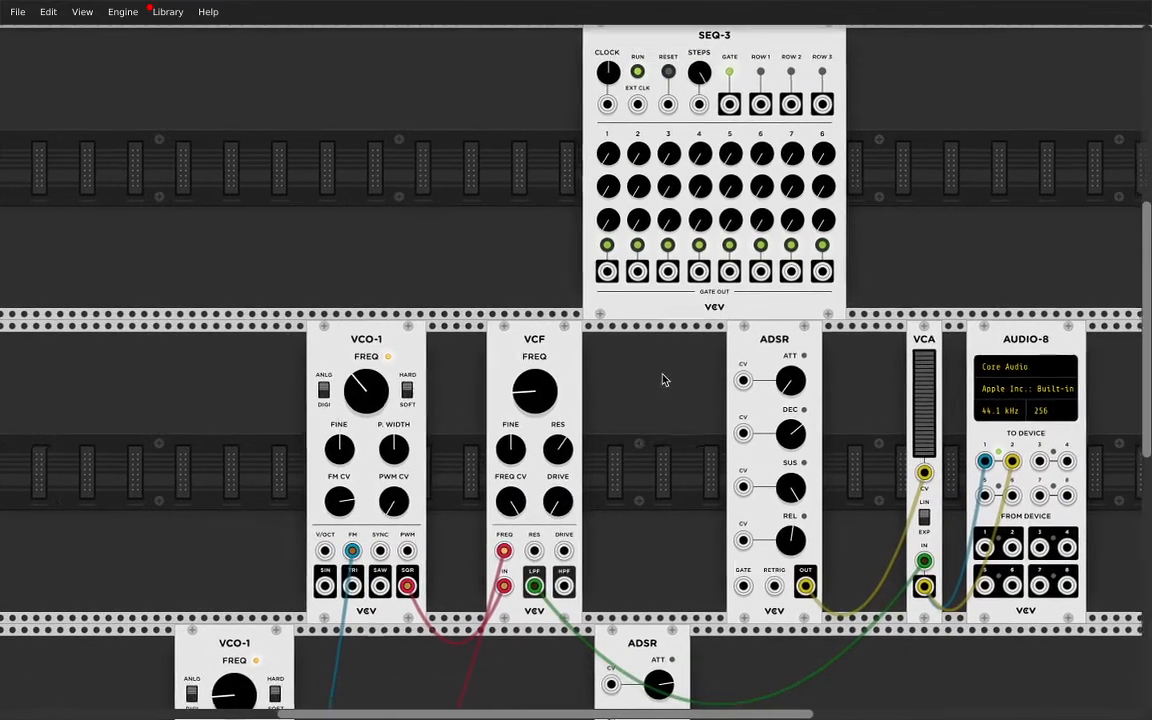
pyautogui.scroll(2, 654, 136)
pyautogui.moveTo(630, 84); pyautogui.dragTo(141, 410)
pyautogui.scroll(-2, 194, 460)
pyautogui.hscroll(-3, 194, 460)
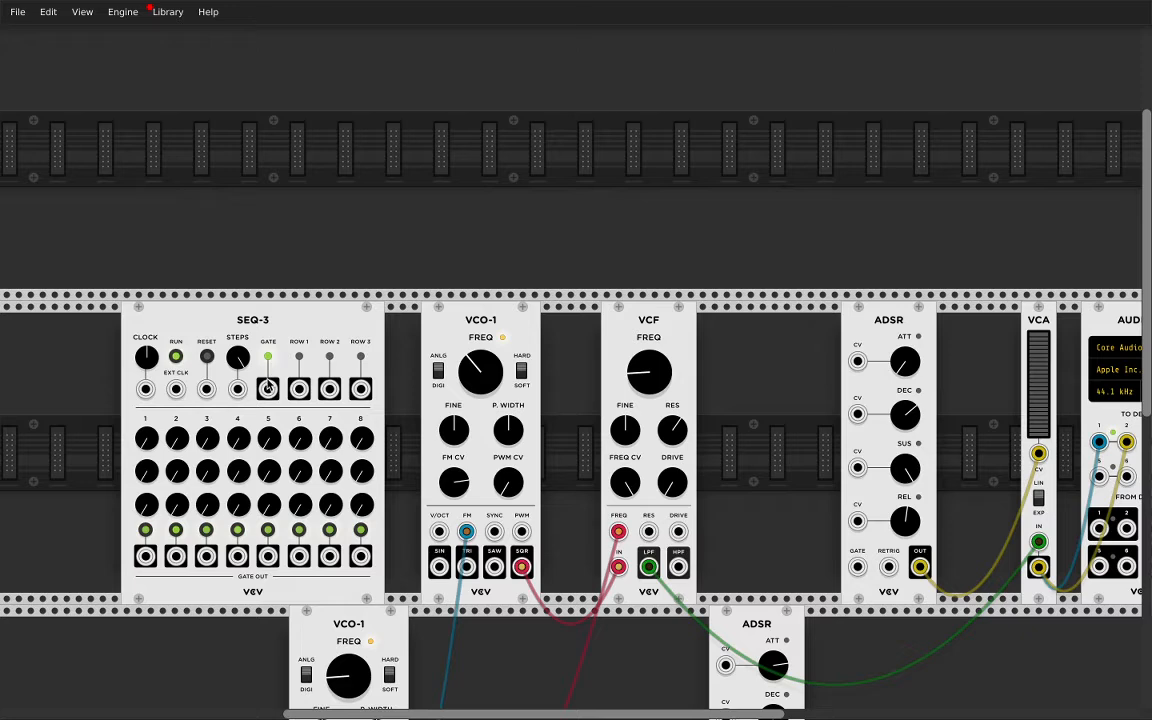
# Step: Patch SEQ-3's GATE into the first ADSR's GATE and ROW 1 into the first VCO-1's V/OCT, raising several row 1 step knobs
pyautogui.moveTo(268, 389); pyautogui.dragTo(858, 569)
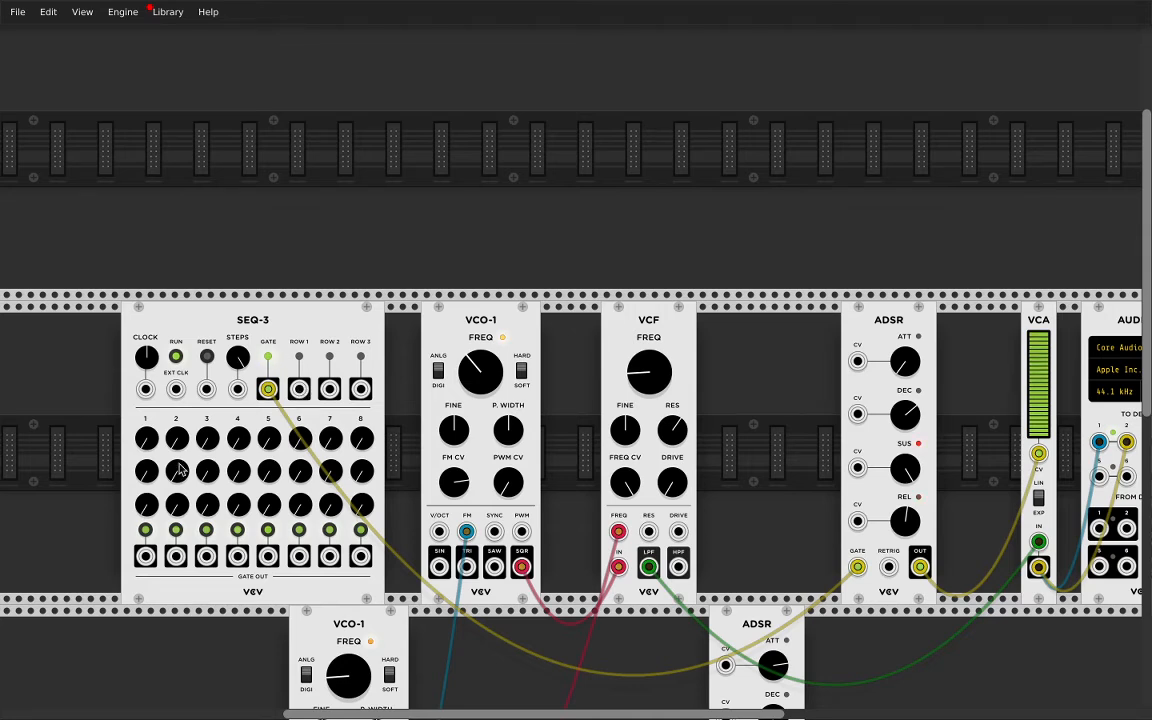
pyautogui.moveTo(298, 388); pyautogui.dragTo(439, 531)
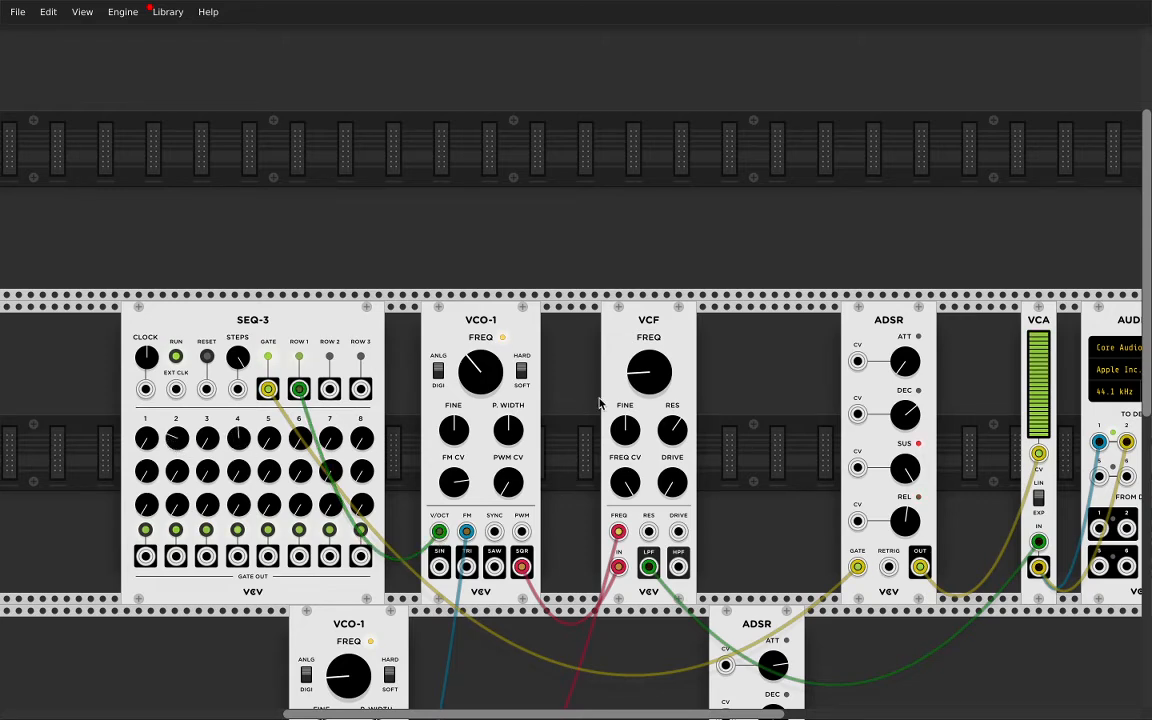
pyautogui.moveTo(273, 435); pyautogui.dragTo(273, 403)
pyautogui.moveTo(338, 445); pyautogui.dragTo(338, 430)
# Step: Lower both VCO-1 FREQ knobs, the first VCO-1's FM CV and the VCF's FREQ CV, and raise VCF FREQ past twelve o'clock
pyautogui.moveTo(650, 372); pyautogui.dragTo(650, 220)
pyautogui.moveTo(481, 372); pyautogui.dragTo(481, 480)
pyautogui.moveTo(356, 675); pyautogui.dragTo(356, 716)
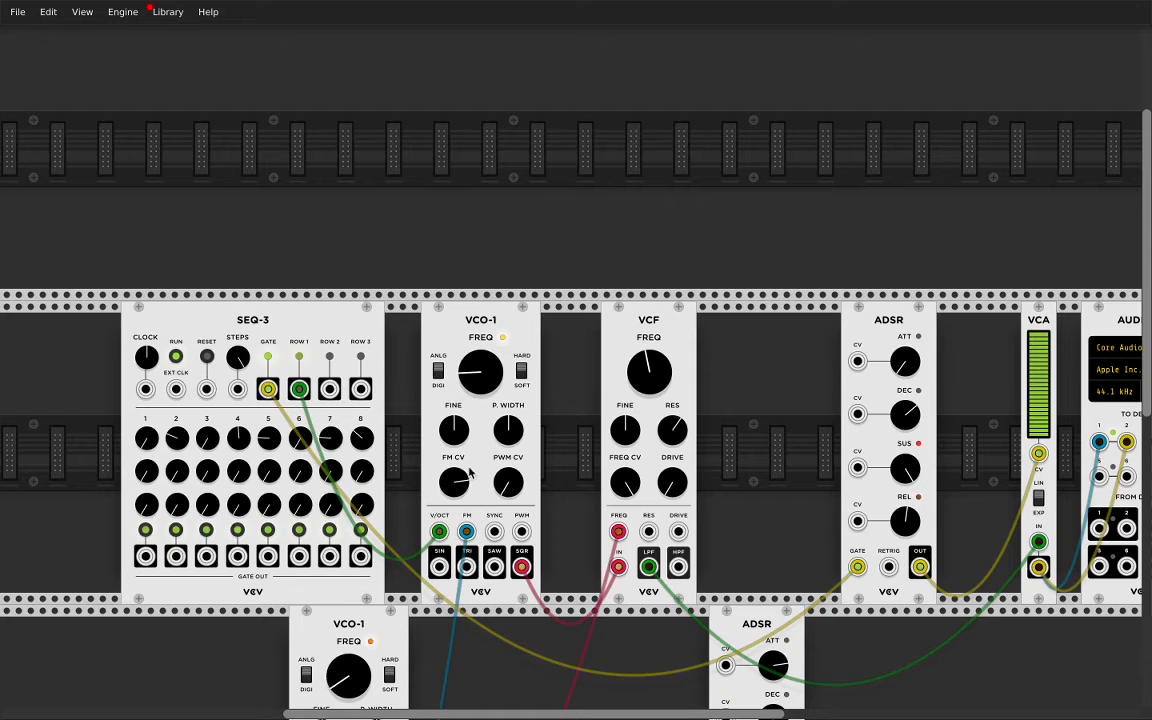
pyautogui.moveTo(468, 477); pyautogui.dragTo(468, 565)
pyautogui.moveTo(625, 483)
pyautogui.mouseDown()
pyautogui.moveTo(625, 520)
pyautogui.moveTo(630, 487)
pyautogui.mouseUp()
pyautogui.moveTo(645, 322); pyautogui.dragTo(633, 322)
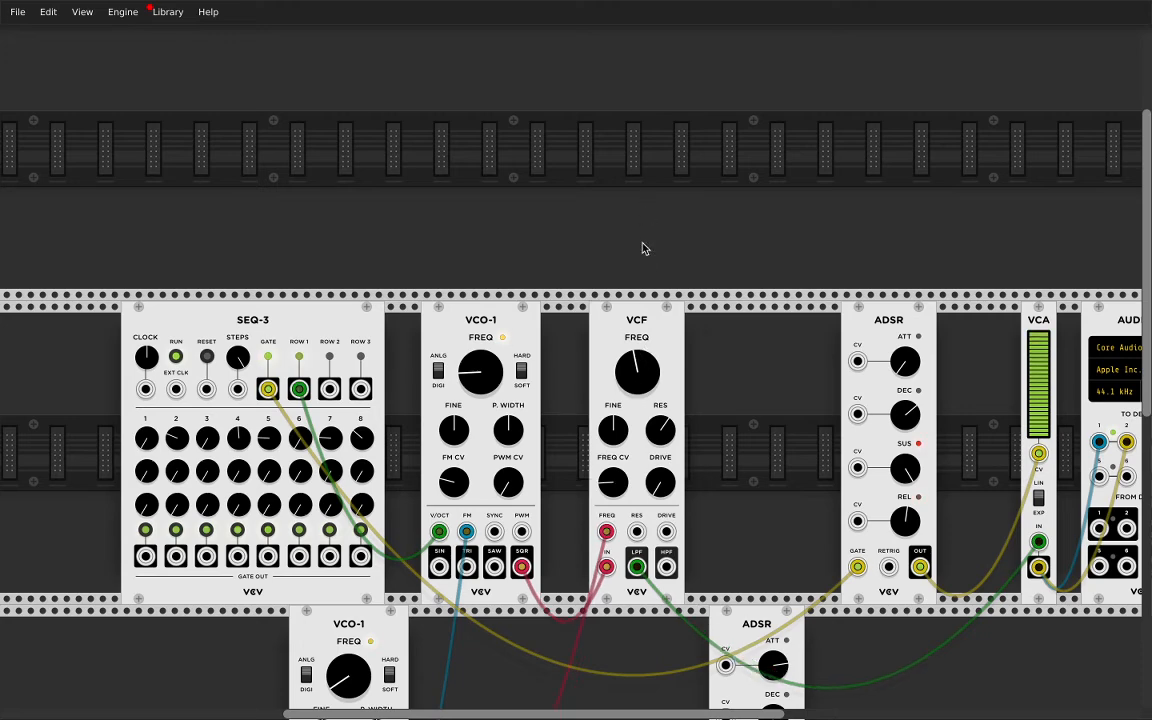
pyautogui.moveTo(645, 380); pyautogui.dragTo(662, 398)
# Step: Delete the second VCO-1 and move SEQ-3 directly against the remaining VCO-1
pyautogui.scroll(-3, 640, 421)
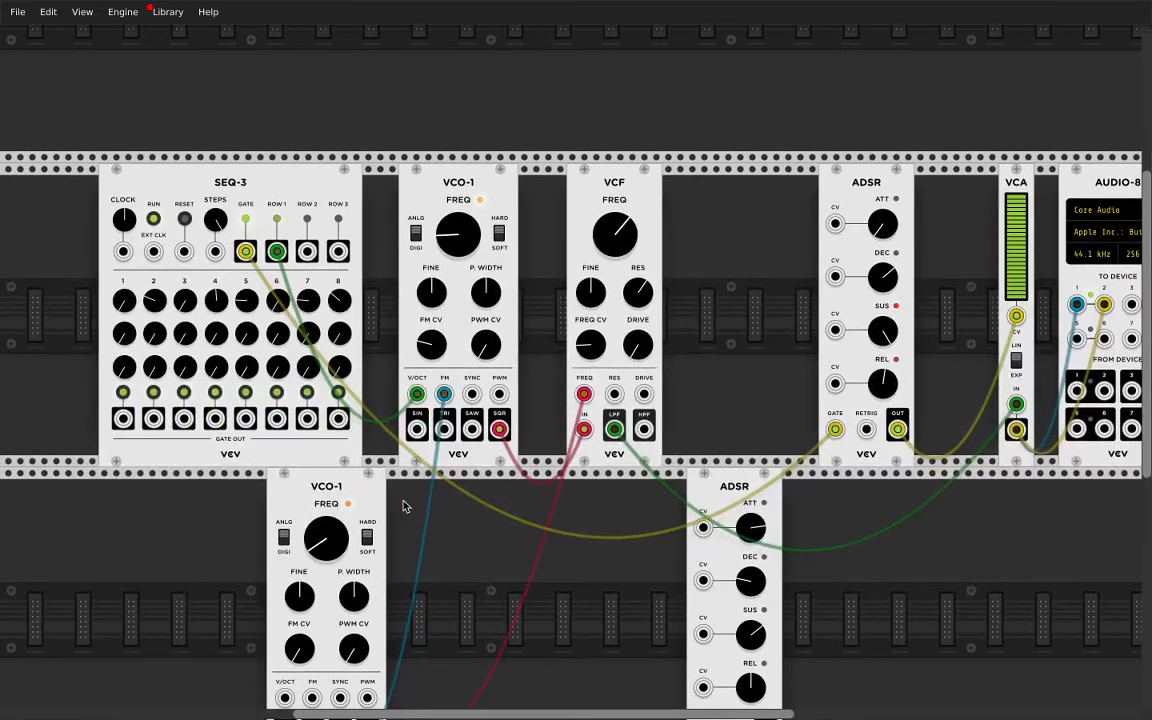
pyautogui.press('Delete')
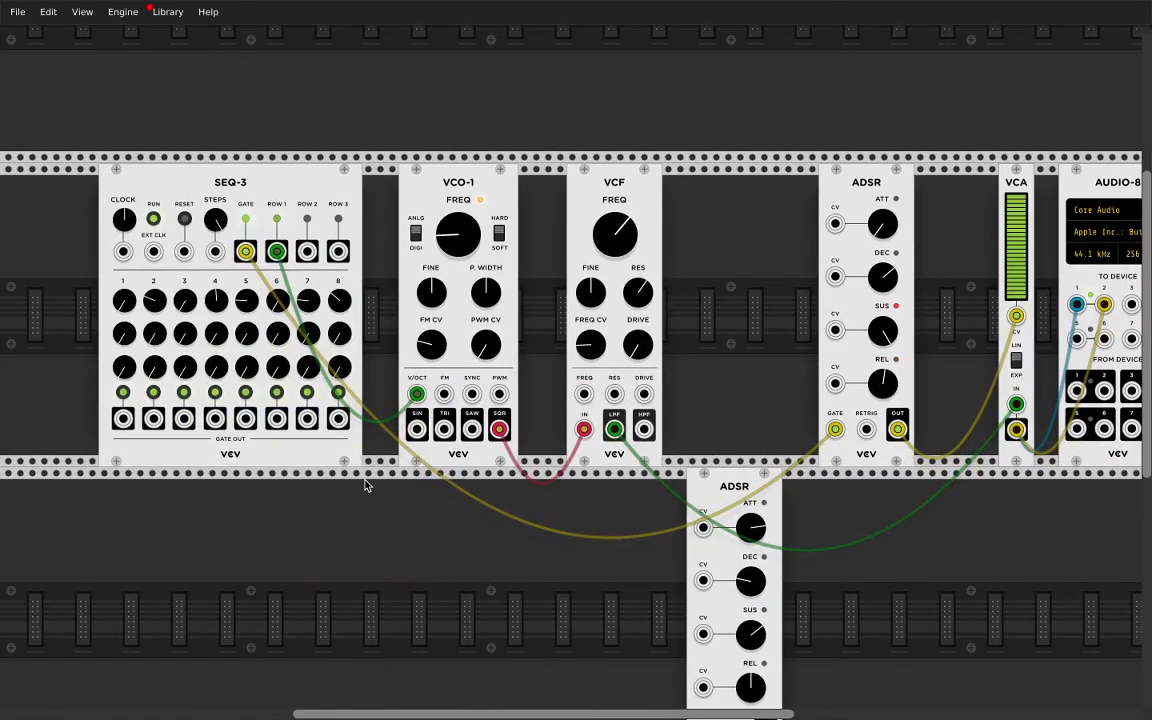
pyautogui.scroll(2, 516, 423)
pyautogui.scroll(2, 516, 423)
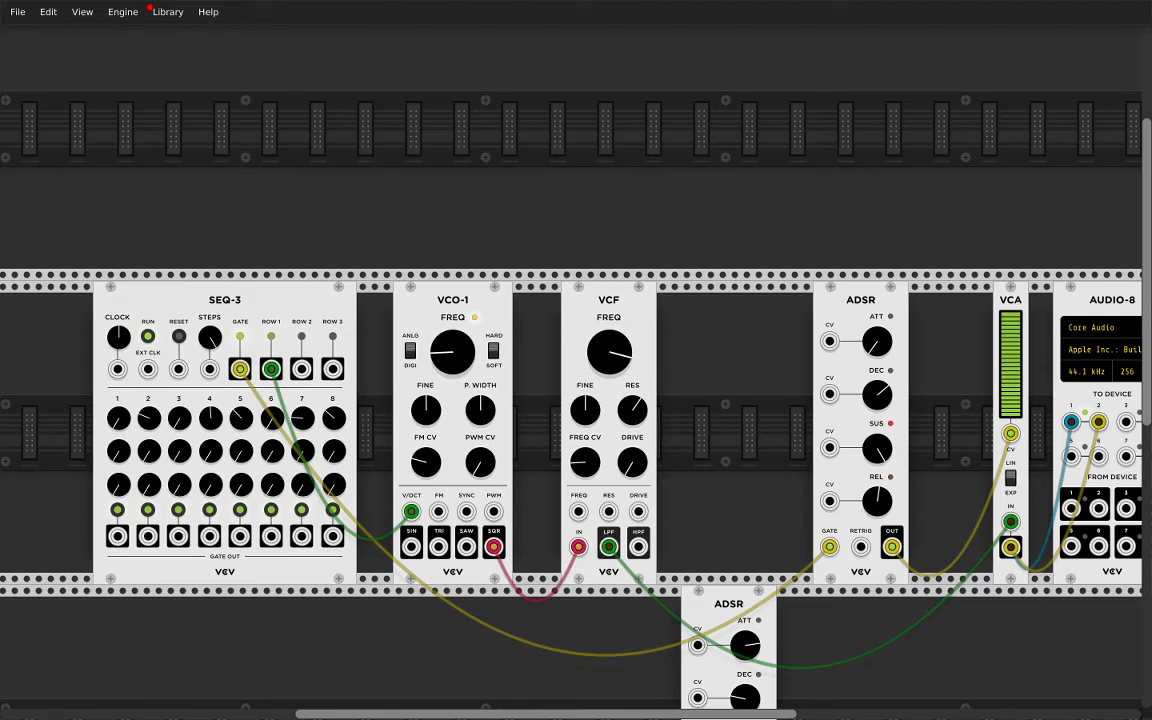
pyautogui.moveTo(162, 296); pyautogui.dragTo(198, 296)
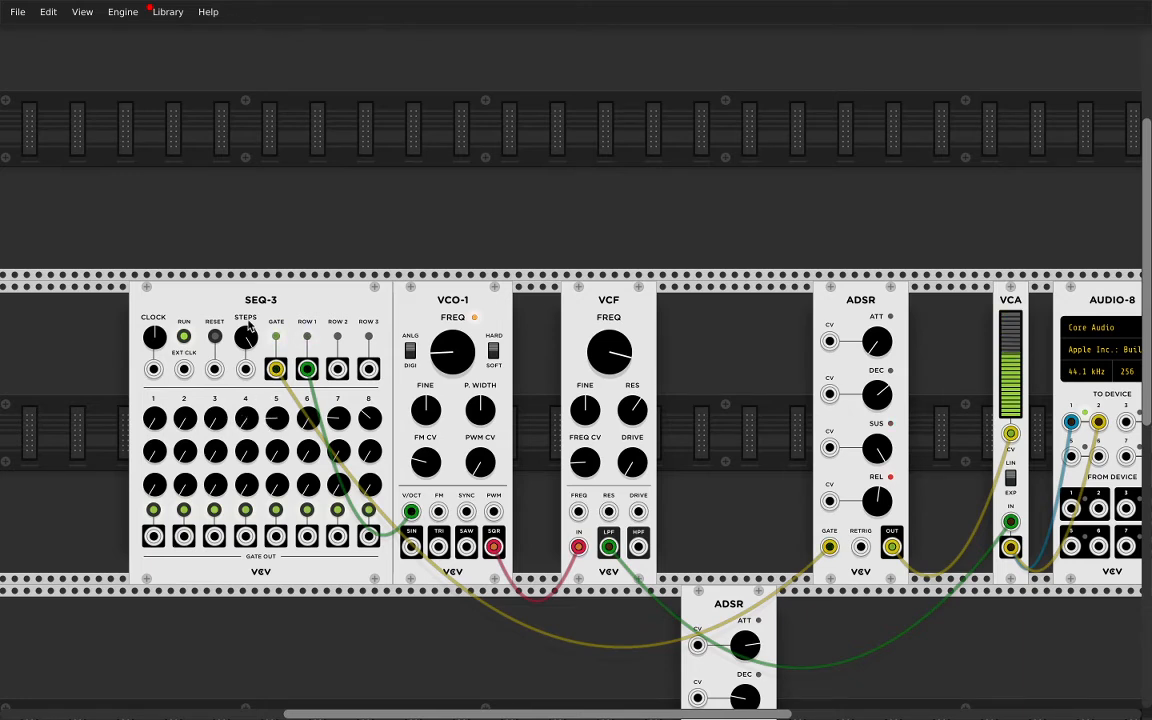
# Step: Stop the sequencer and delete both ADSR modules and the VCF
pyautogui.click(184, 336)
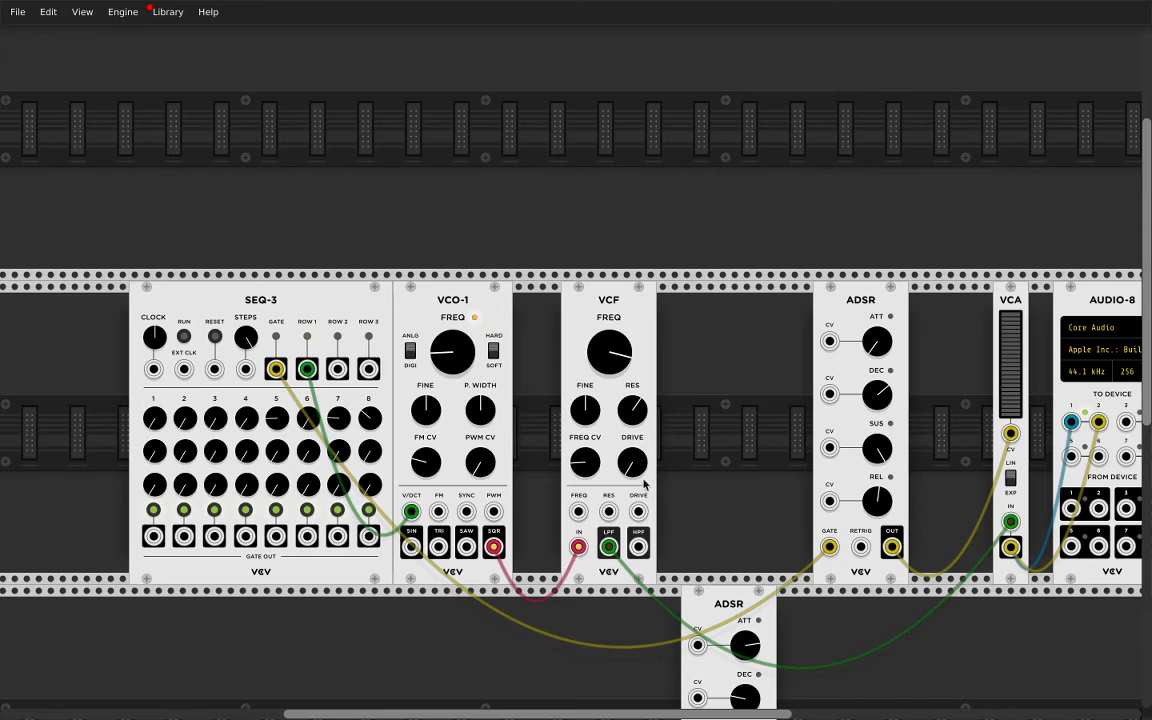
pyautogui.scroll(-3, 645, 484)
pyautogui.hscroll(1, 645, 484)
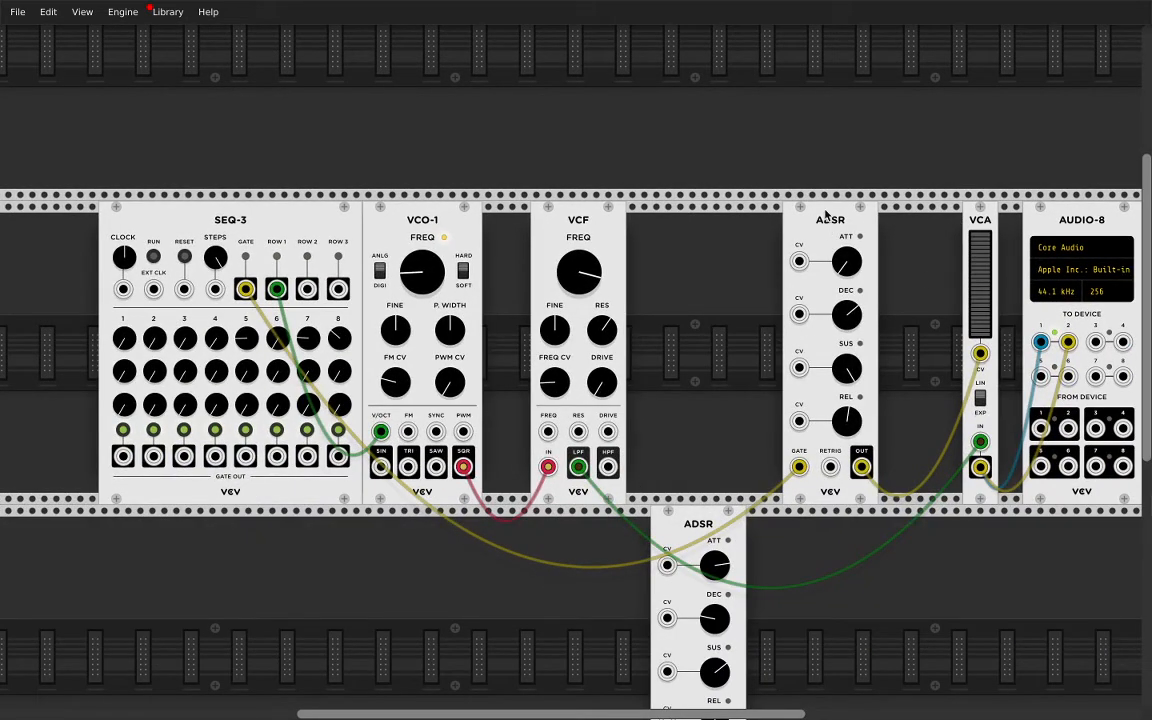
pyautogui.press('Delete')
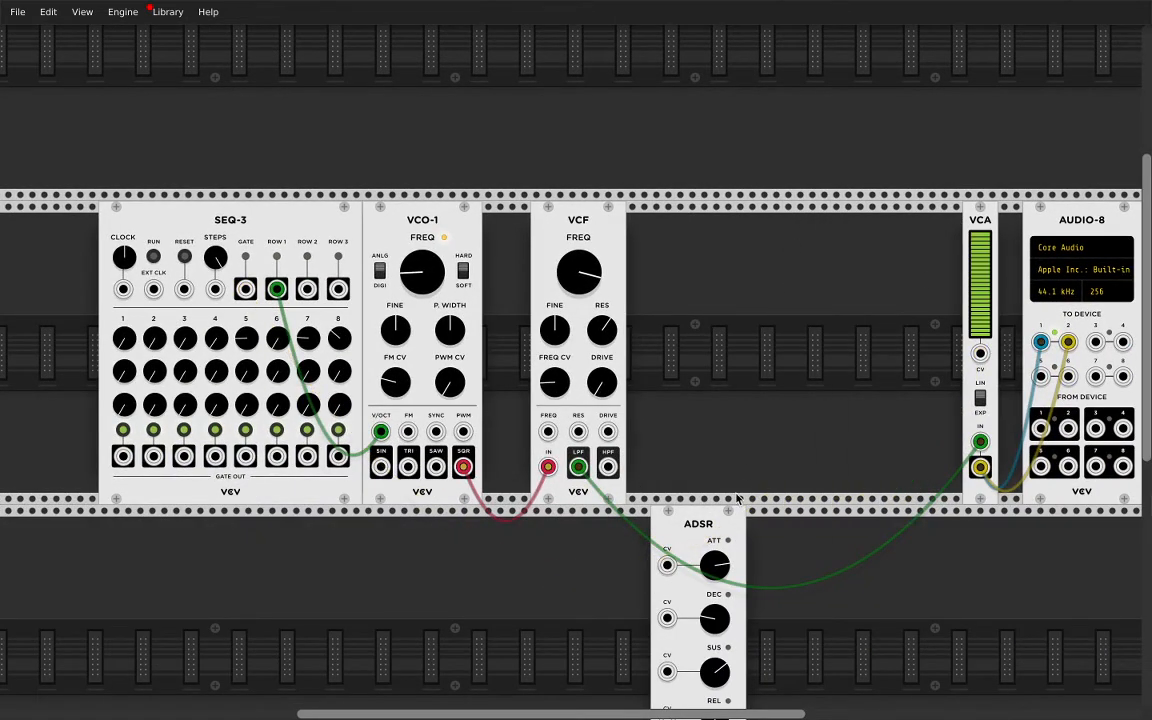
pyautogui.press('Delete')
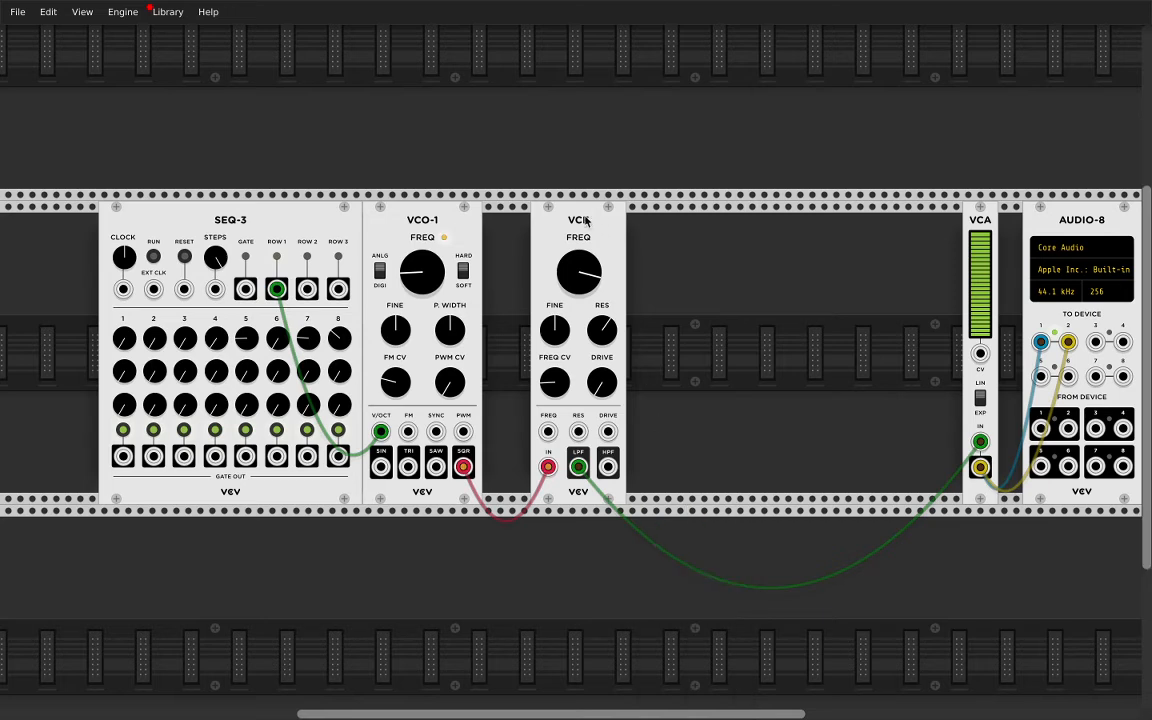
pyautogui.press('Delete')
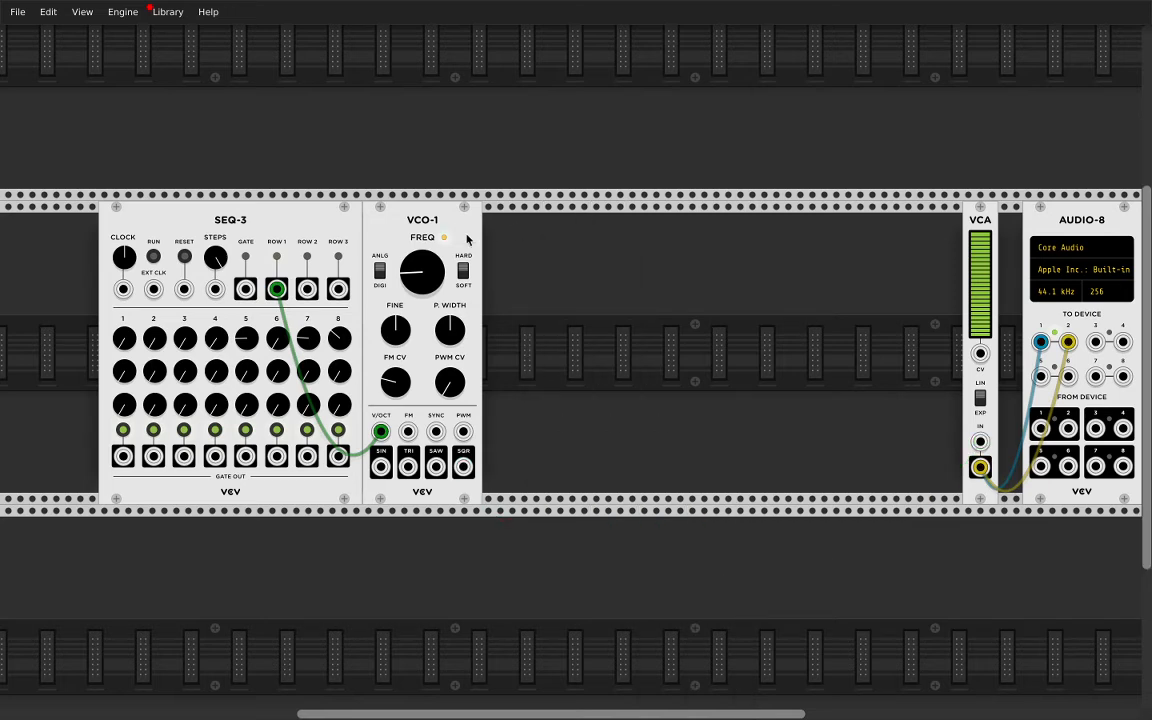
# Step: Move the VCO-1 to the row below and repatch SEQ-3's ROW 1 output from V/OCT to the VCA's IN
pyautogui.moveTo(440, 225); pyautogui.dragTo(500, 529)
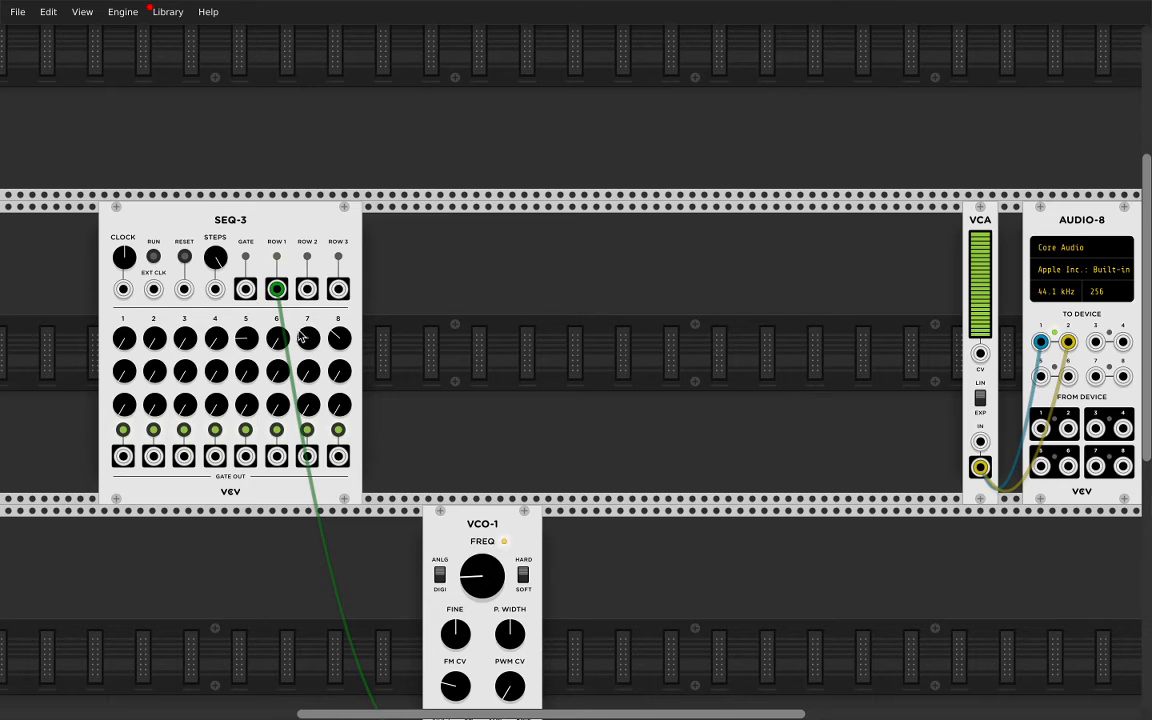
pyautogui.moveTo(283, 300); pyautogui.dragTo(346, 270)
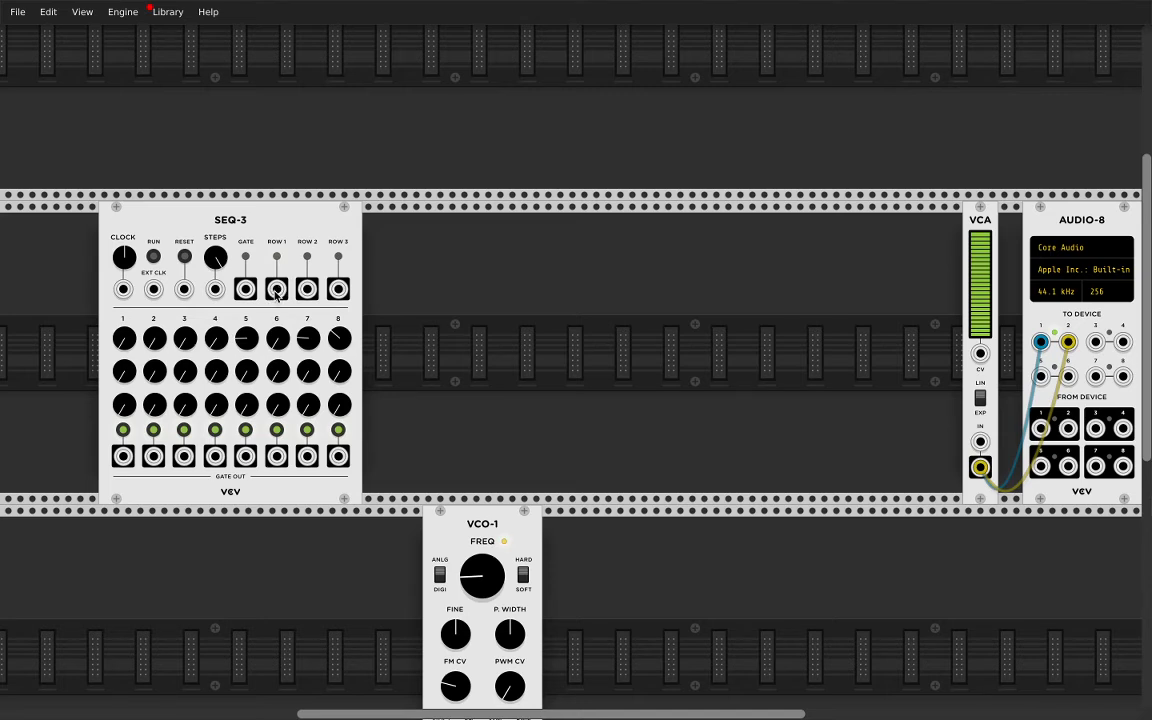
pyautogui.moveTo(277, 291); pyautogui.dragTo(980, 441)
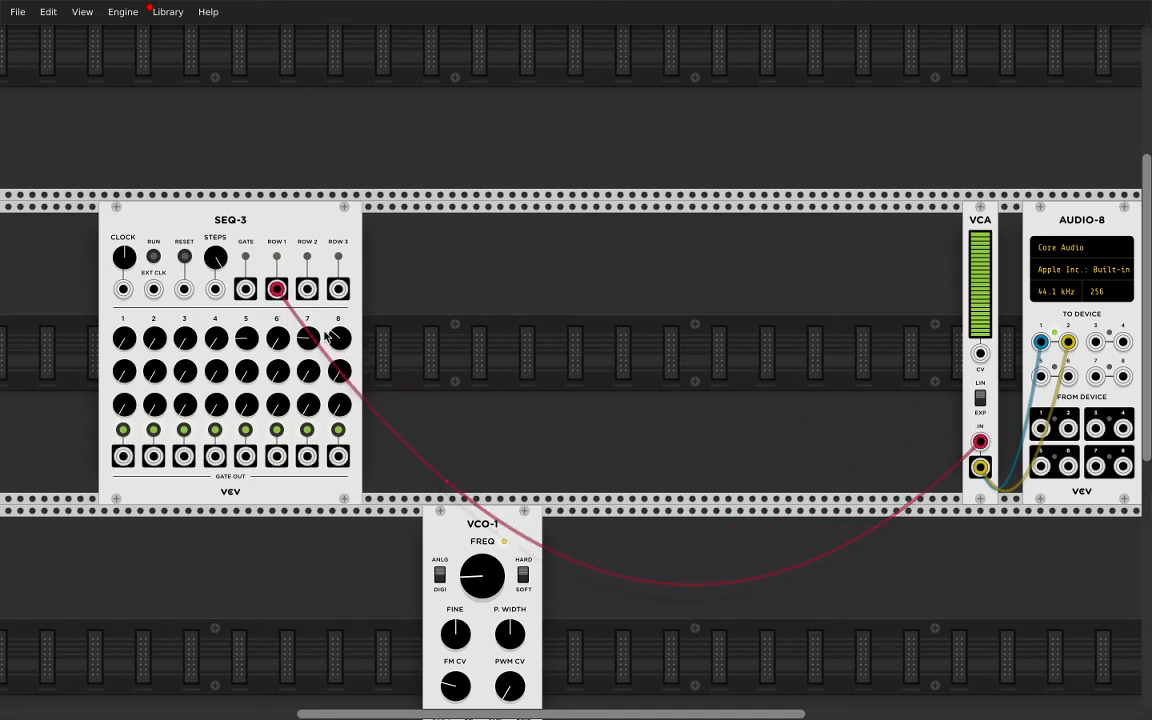
# Step: Start the sequencer, turn CLOCK to maximum and reduce the row 1 knobs of steps 5 and 7 to minimum
pyautogui.click(153, 257)
pyautogui.moveTo(126, 257); pyautogui.dragTo(126, 235)
pyautogui.moveTo(184, 341); pyautogui.dragTo(184, 372)
pyautogui.moveTo(247, 339); pyautogui.dragTo(247, 364)
pyautogui.moveTo(308, 340); pyautogui.dragTo(308, 368)
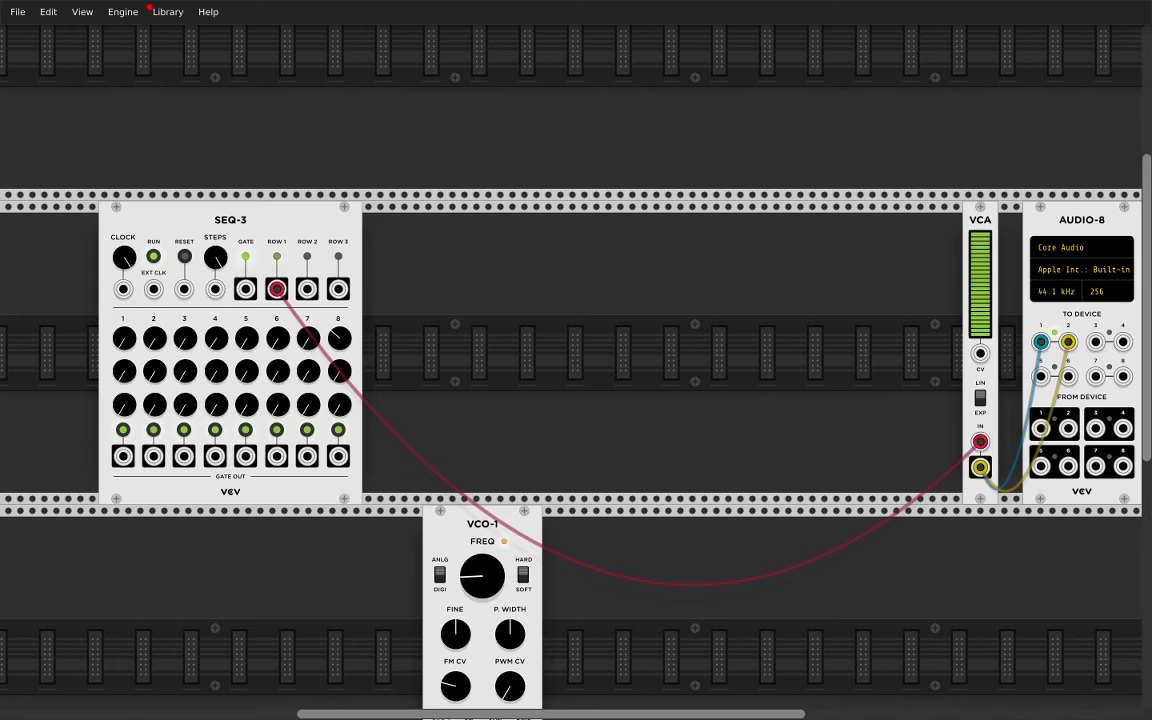
# Step: Return the VCO-1 to the main row and patch its SQR output into SEQ-3's EXT CLK, raising its FREQ
pyautogui.moveTo(435, 515); pyautogui.dragTo(540, 245)
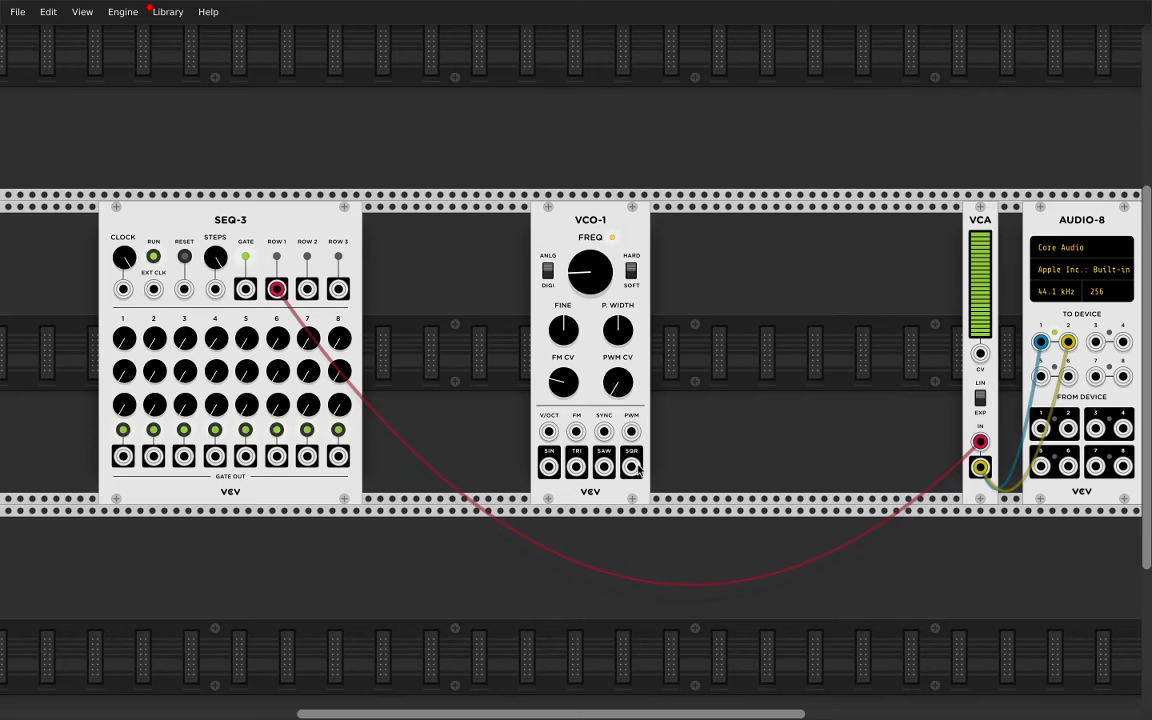
pyautogui.moveTo(631, 465); pyautogui.dragTo(153, 289)
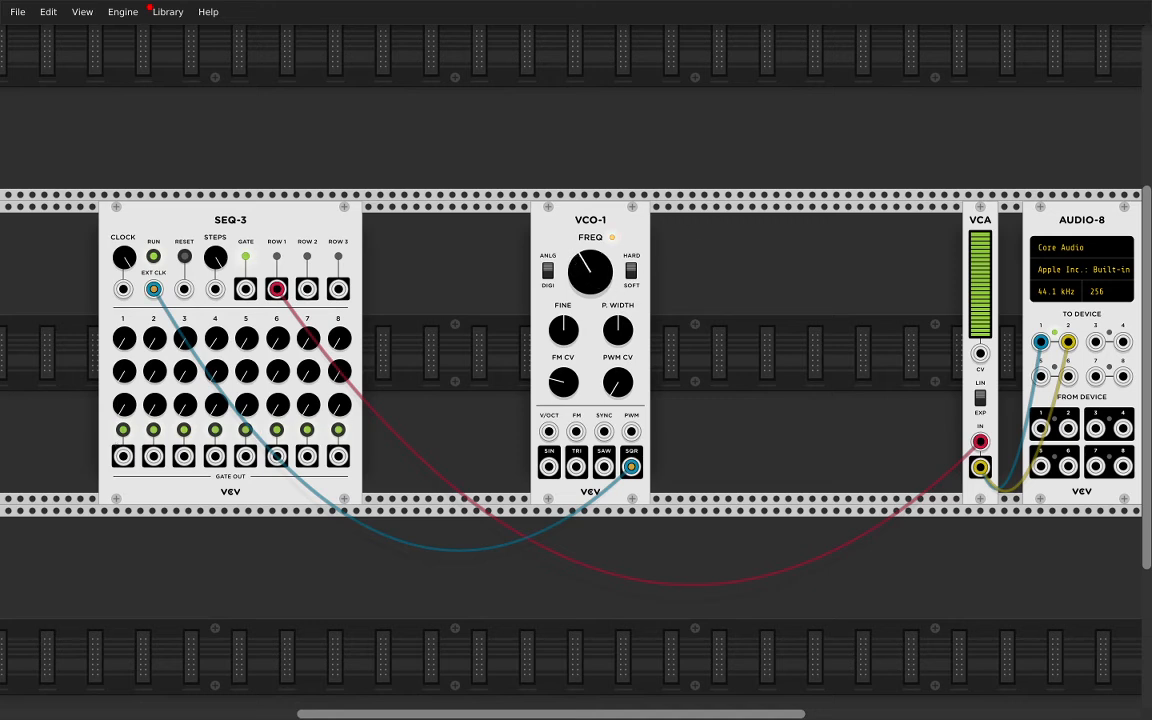
pyautogui.moveTo(603, 283); pyautogui.dragTo(603, 270)
# Step: Raise row 1 knobs on SEQ-3 including steps 2, 4, 6 and 8, and set VCO-1's FREQ to about ten o'clock
pyautogui.moveTo(154, 339); pyautogui.dragTo(154, 348)
pyautogui.moveTo(222, 339); pyautogui.dragTo(222, 295)
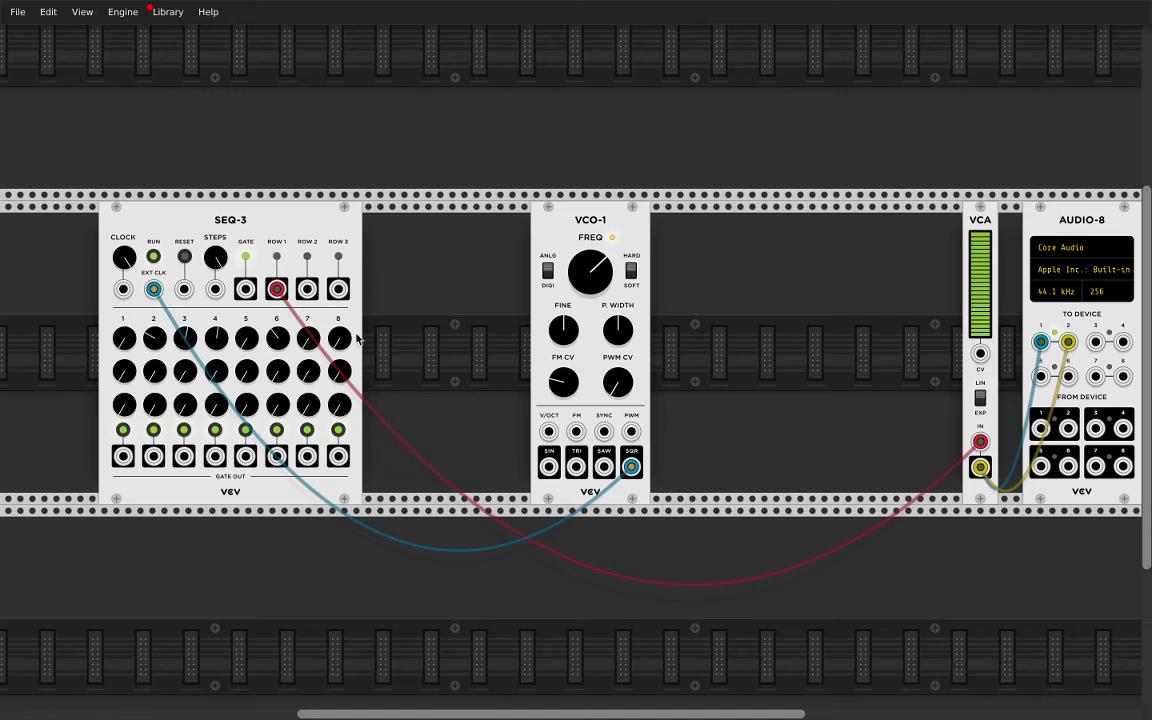
pyautogui.moveTo(336, 340); pyautogui.dragTo(337, 328)
pyautogui.moveTo(593, 273); pyautogui.dragTo(595, 277)
# Step: Add a second SEQ-3 from the module browser and place it in the row below the VCO-1
pyautogui.rightClick(737, 248)
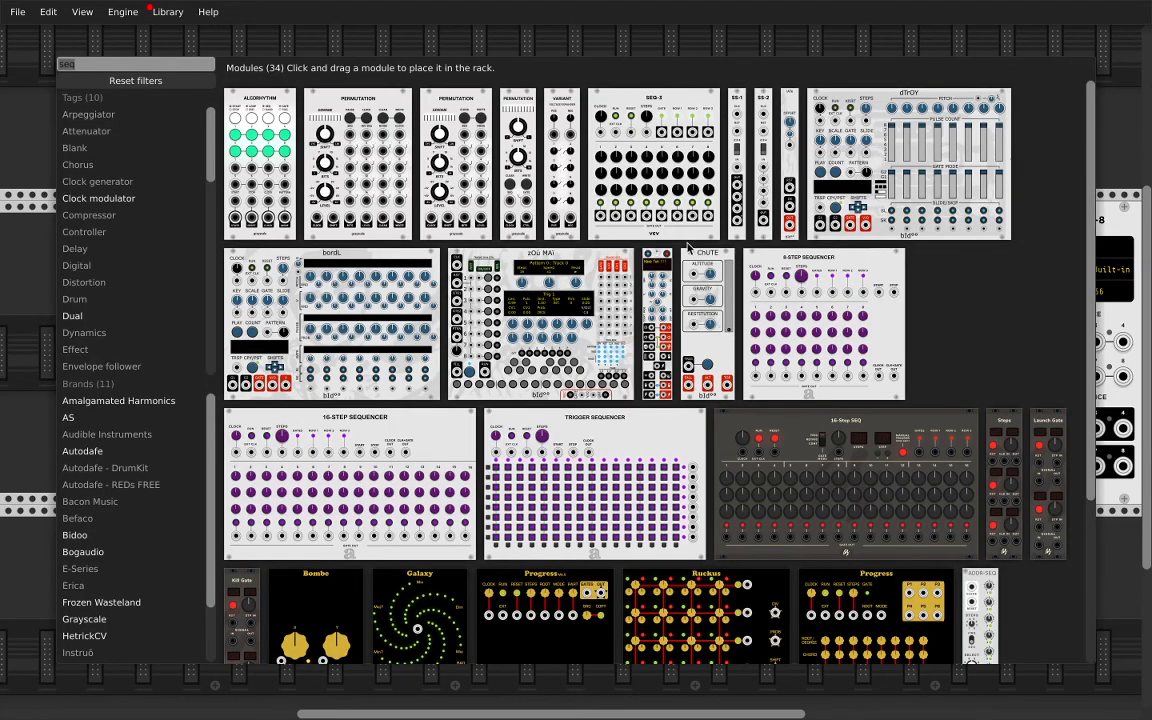
pyautogui.click(108, 68)
pyautogui.press('BackSpace')
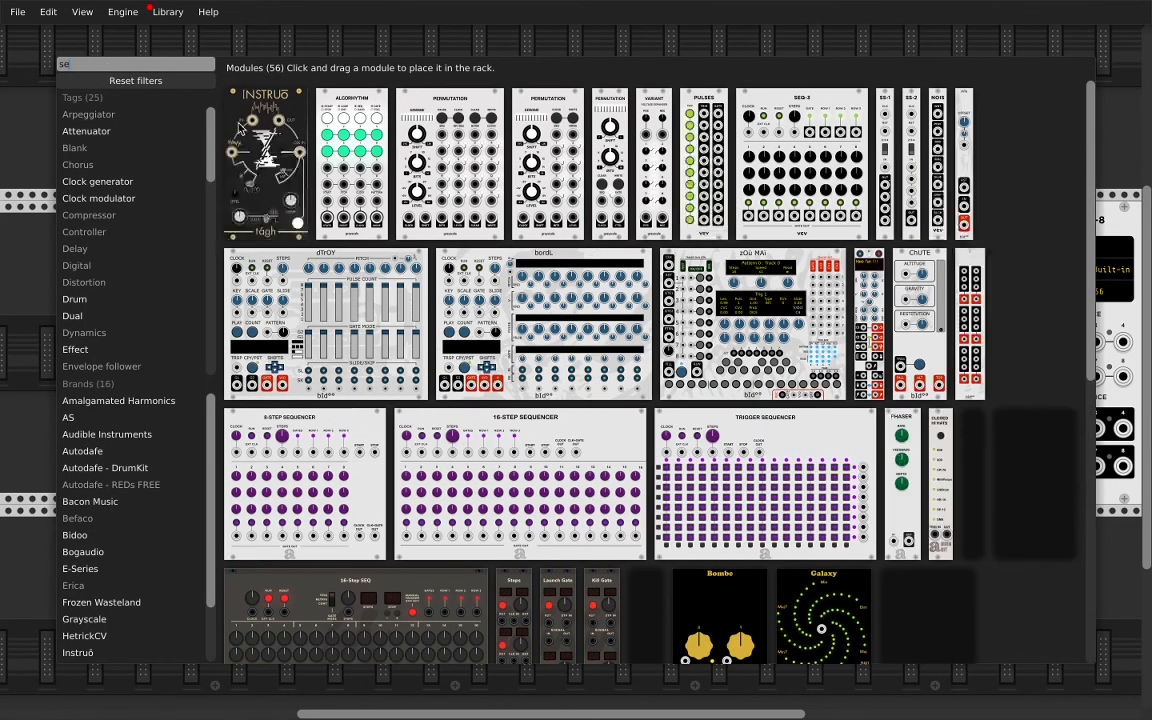
pyautogui.press('Escape')
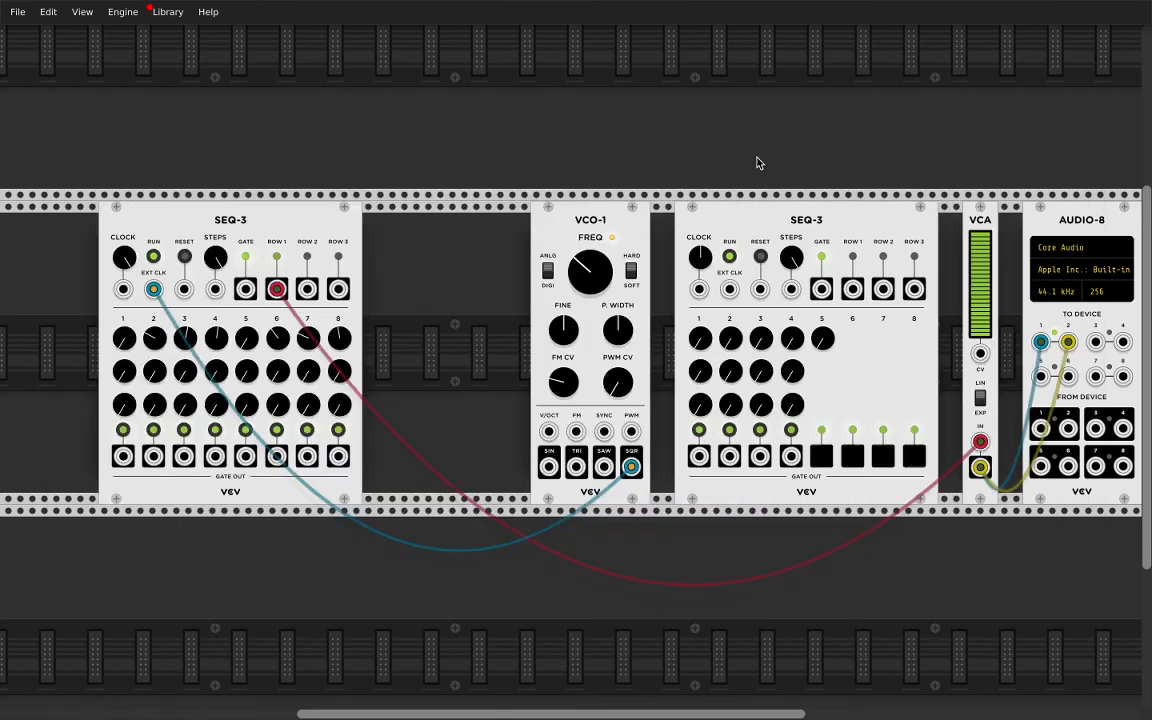
pyautogui.moveTo(741, 219); pyautogui.dragTo(549, 524)
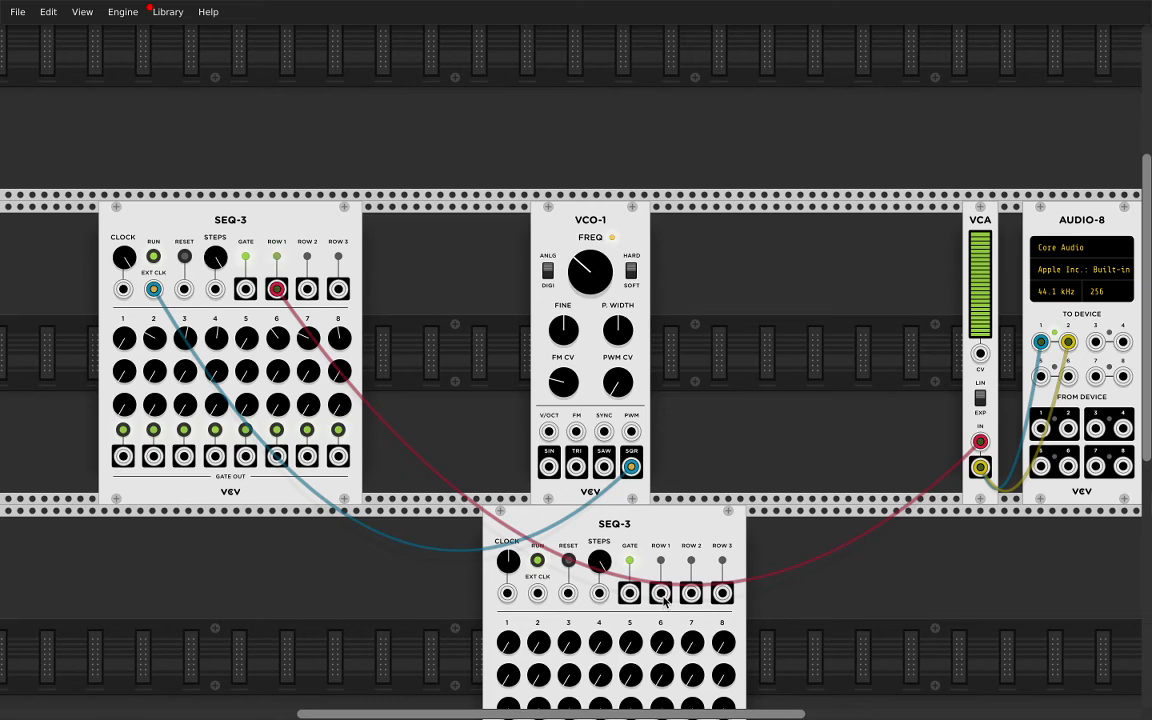
# Step: Patch the second SEQ-3's ROW 1 into VCO-1's V/OCT and raise several of its row 1 step knobs
pyautogui.moveTo(661, 594); pyautogui.dragTo(549, 432)
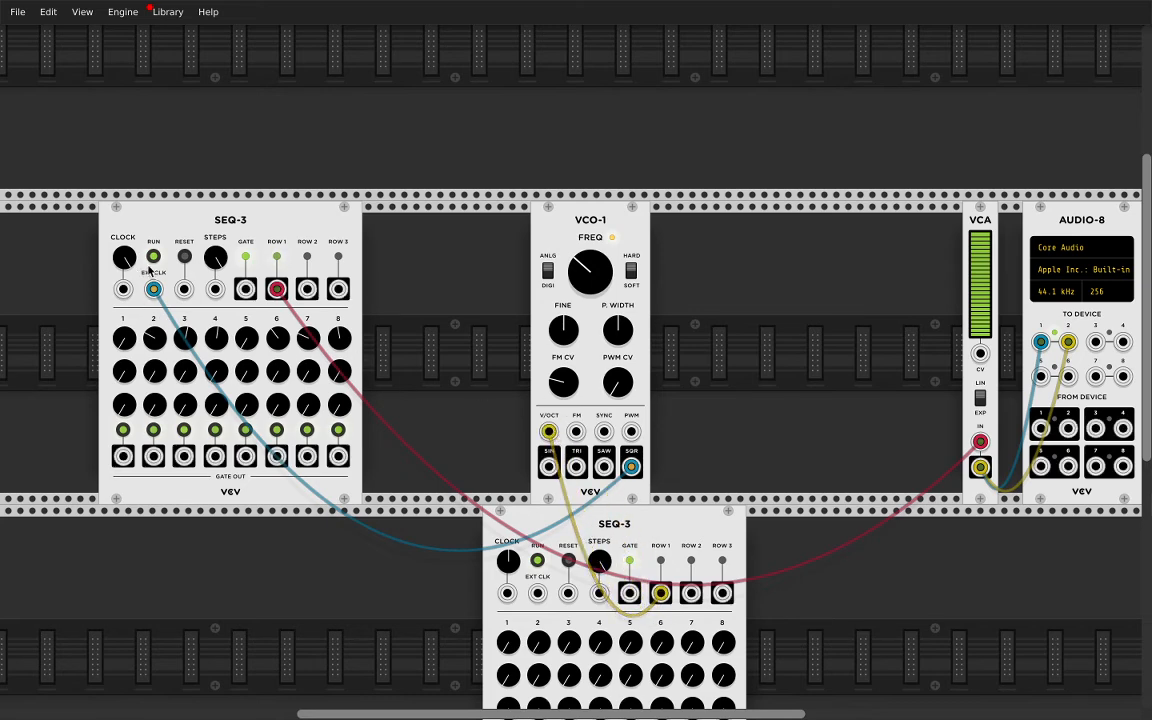
pyautogui.scroll(-1, 524, 601)
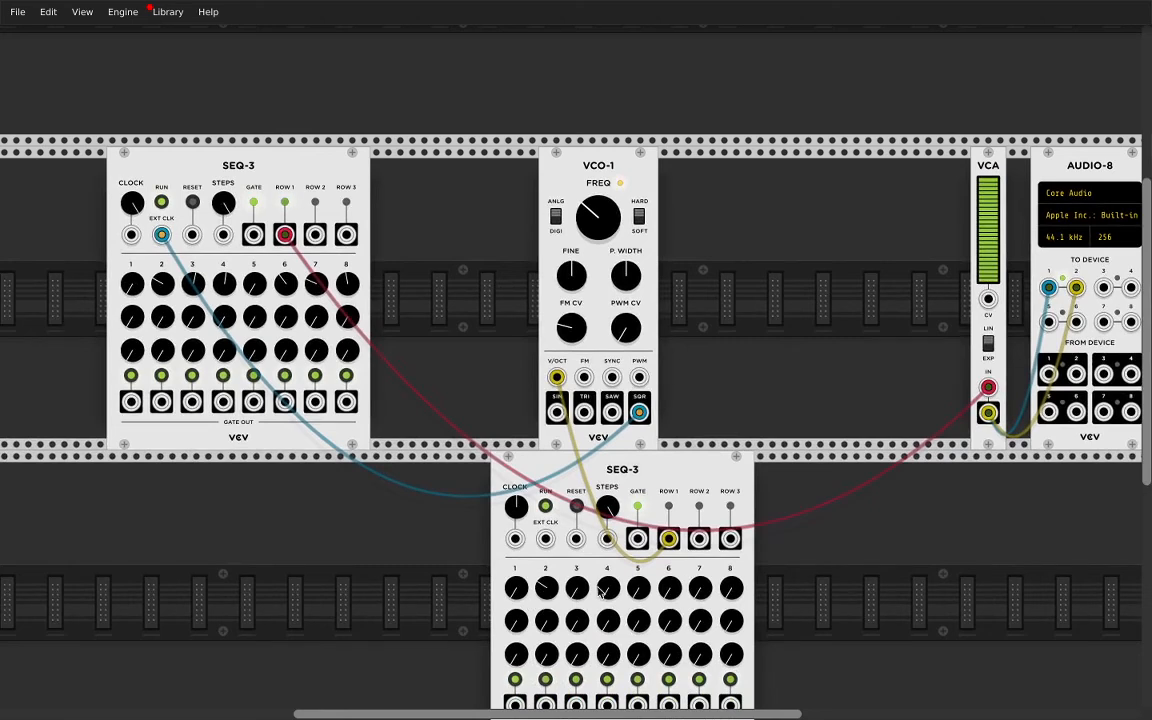
pyautogui.moveTo(612, 589); pyautogui.dragTo(612, 500)
pyautogui.moveTo(673, 589); pyautogui.dragTo(673, 540)
# Step: Delete both SEQ-3 modules from the rack
pyautogui.press('Delete')
pyautogui.press('Delete')
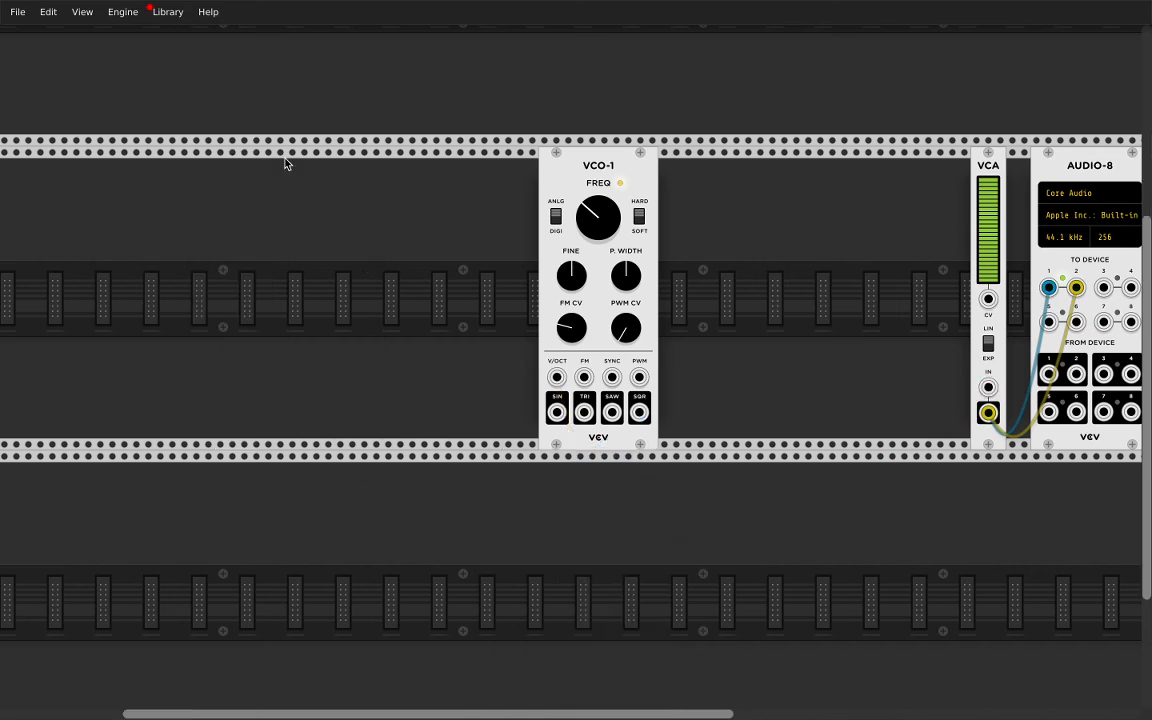
pyautogui.press('Return')
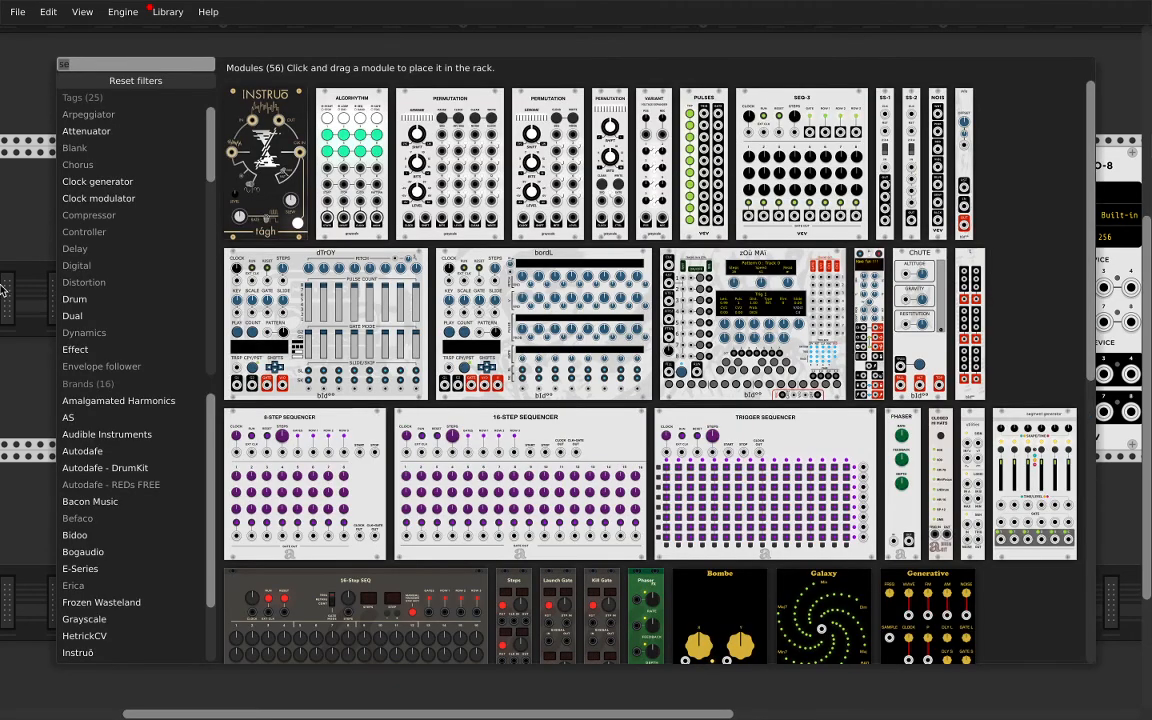
pyautogui.press('Escape')
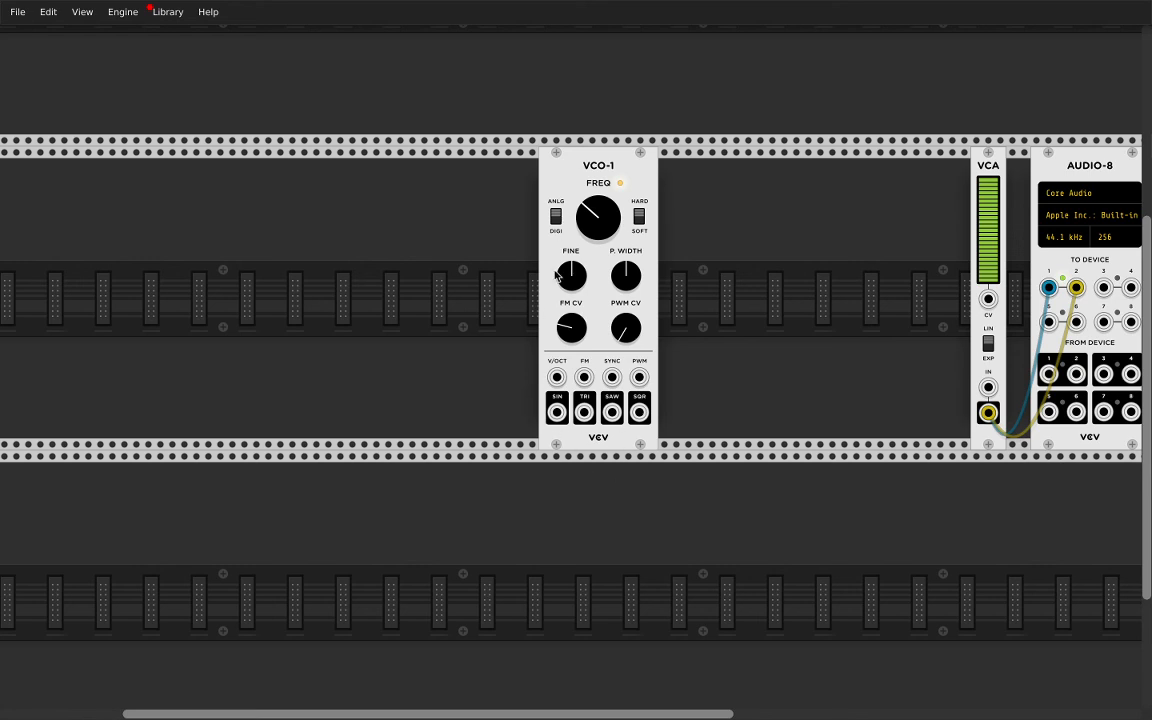
pyautogui.moveTo(700, 715)
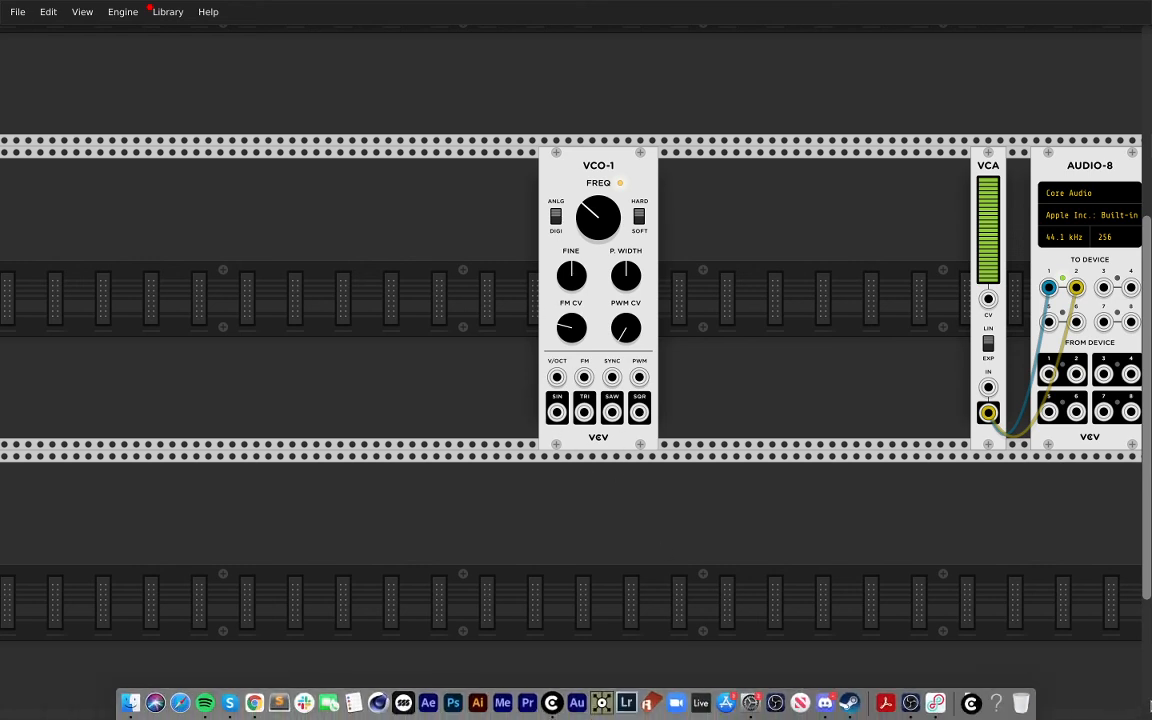